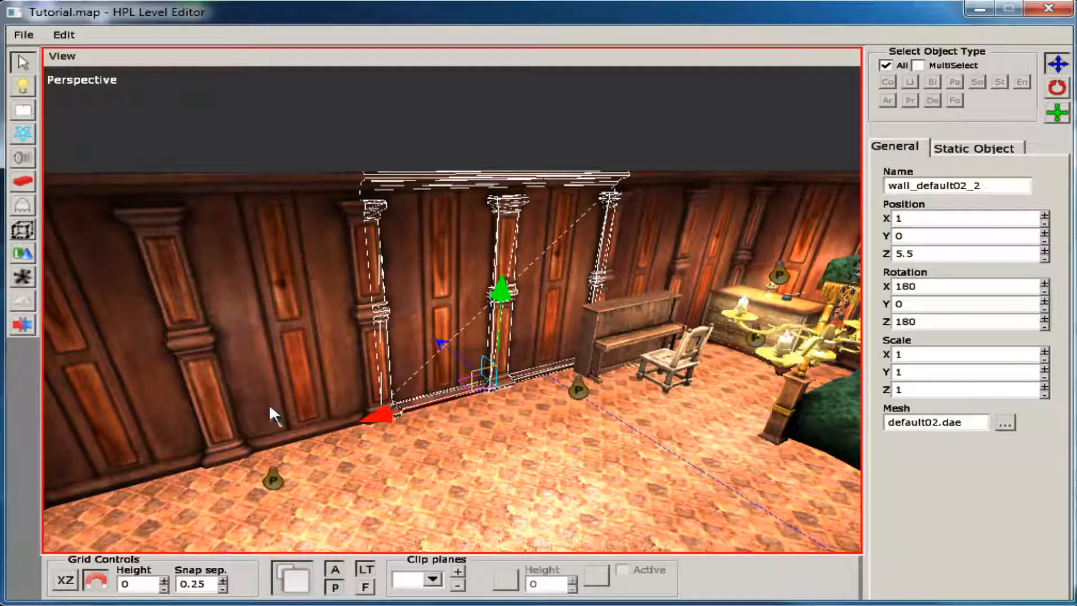
Delete the selected wall section and fill the gap with a door_way02 wall piece from the mansionbase static objects
{"action": "key", "text": "Delete"}
{"action": "left_click", "coordinate": [21, 181]}
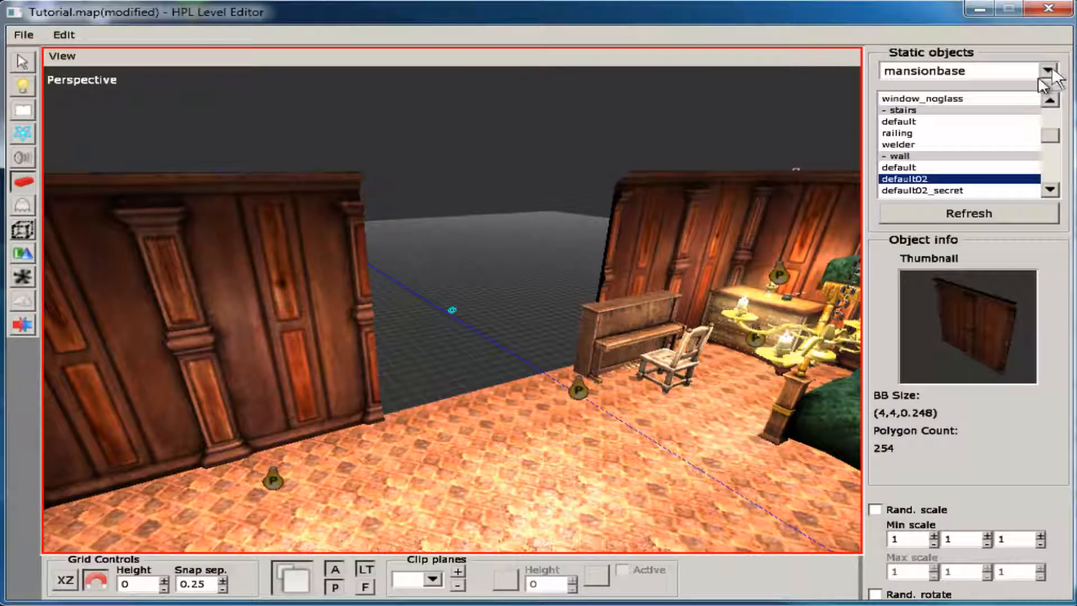
{"action": "scroll", "coordinate": [1010, 155], "scroll_direction": "down", "scroll_amount": 1}
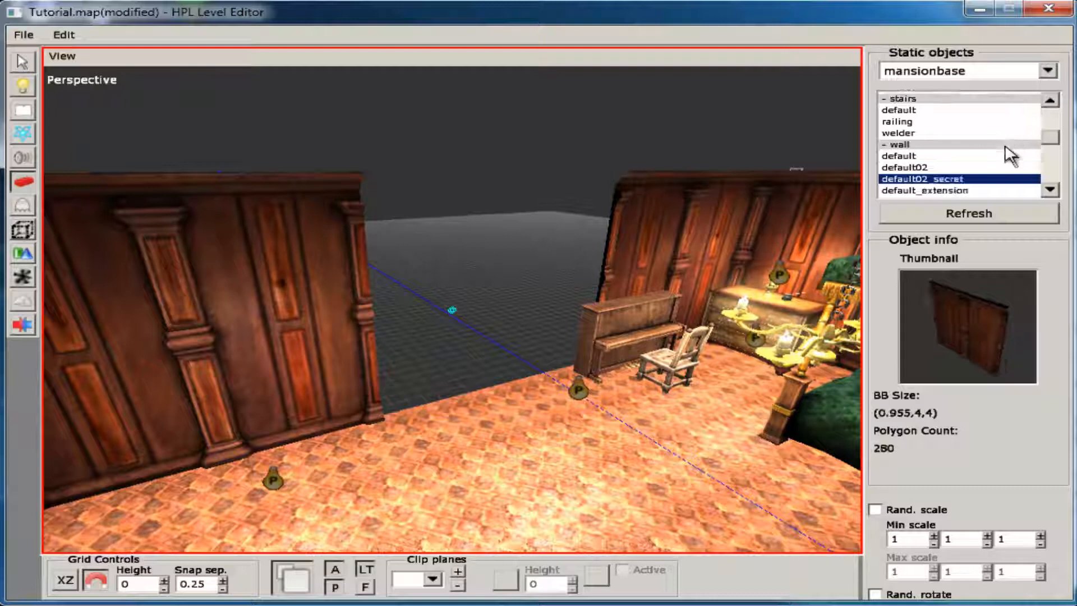
{"action": "scroll", "coordinate": [1010, 155], "scroll_direction": "down", "scroll_amount": 5}
{"action": "scroll", "coordinate": [1010, 156], "scroll_direction": "up", "scroll_amount": 1}
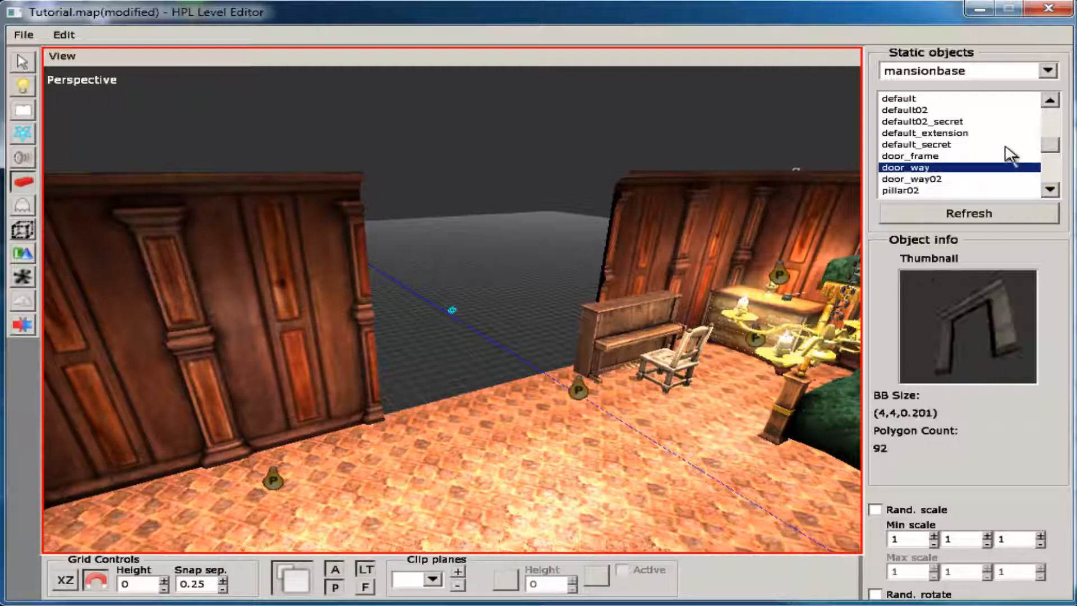
{"action": "scroll", "coordinate": [1010, 155], "scroll_direction": "down", "scroll_amount": 1}
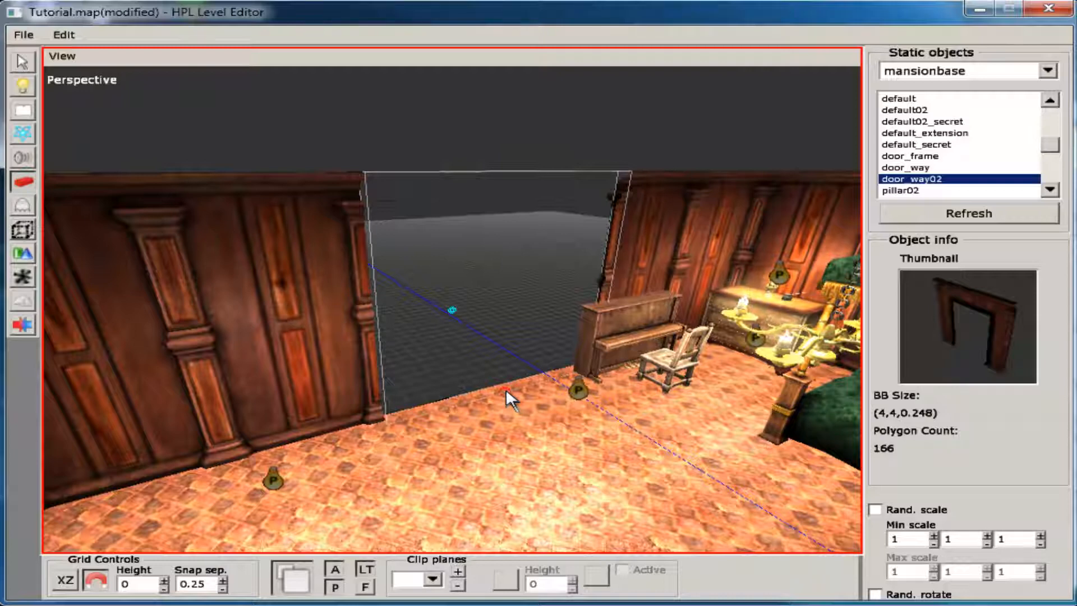
{"action": "scroll", "coordinate": [506, 388], "scroll_direction": "up", "scroll_amount": 8}
{"action": "scroll", "coordinate": [506, 389], "scroll_direction": "up", "scroll_amount": 2}
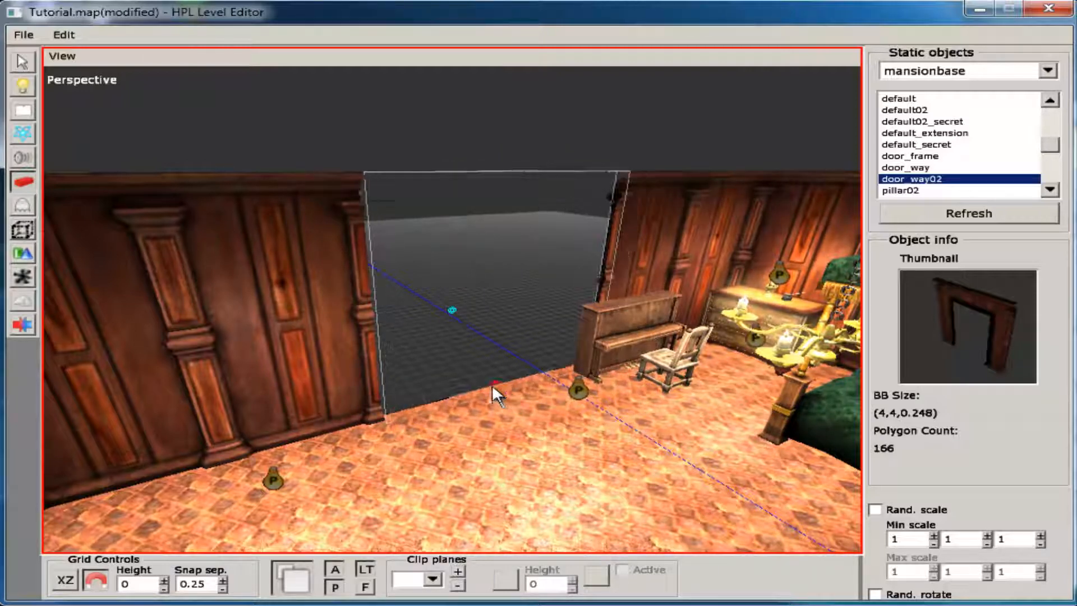
{"action": "left_click", "coordinate": [492, 385]}
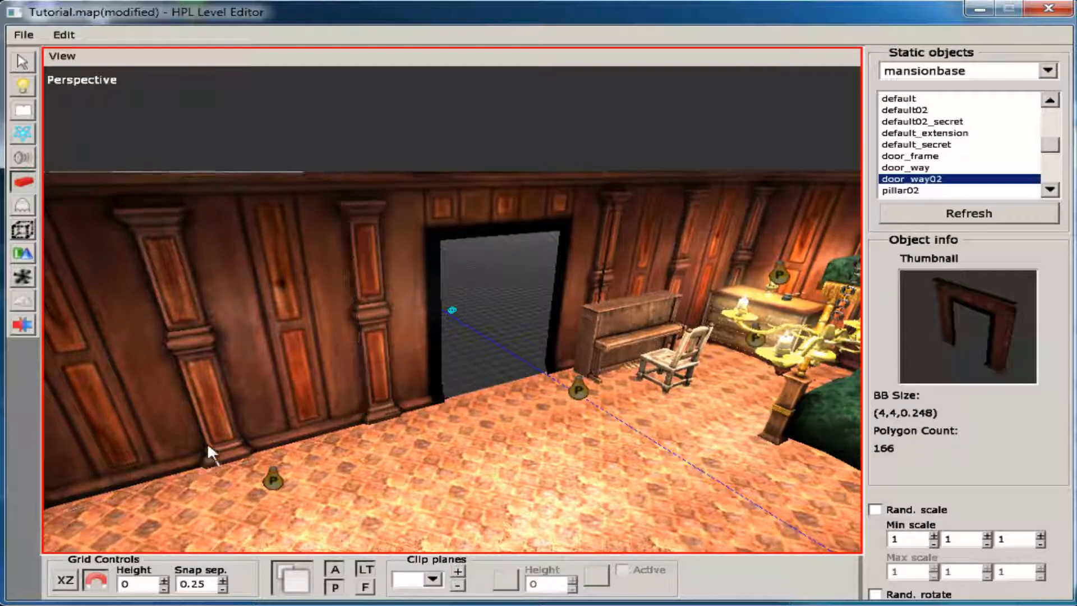
Place a door_frame static object in the doorway opening, working from outside the room
{"action": "middle_click_drag", "start_coordinate": [192, 398], "coordinate": [582, 536], "text": "alt"}
{"action": "scroll", "coordinate": [583, 535], "scroll_direction": "up", "scroll_amount": 5}
{"action": "scroll", "coordinate": [585, 473], "scroll_direction": "up", "scroll_amount": 4}
{"action": "middle_click_drag", "start_coordinate": [592, 317], "coordinate": [608, 438]}
{"action": "scroll", "coordinate": [608, 438], "scroll_direction": "down", "scroll_amount": 2}
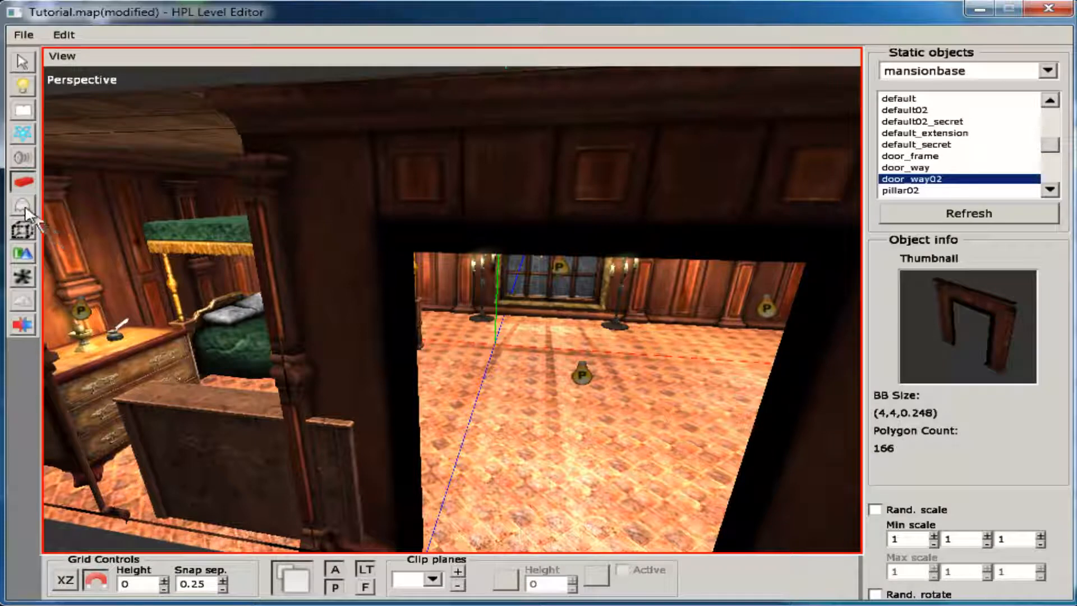
{"action": "left_click", "coordinate": [933, 157]}
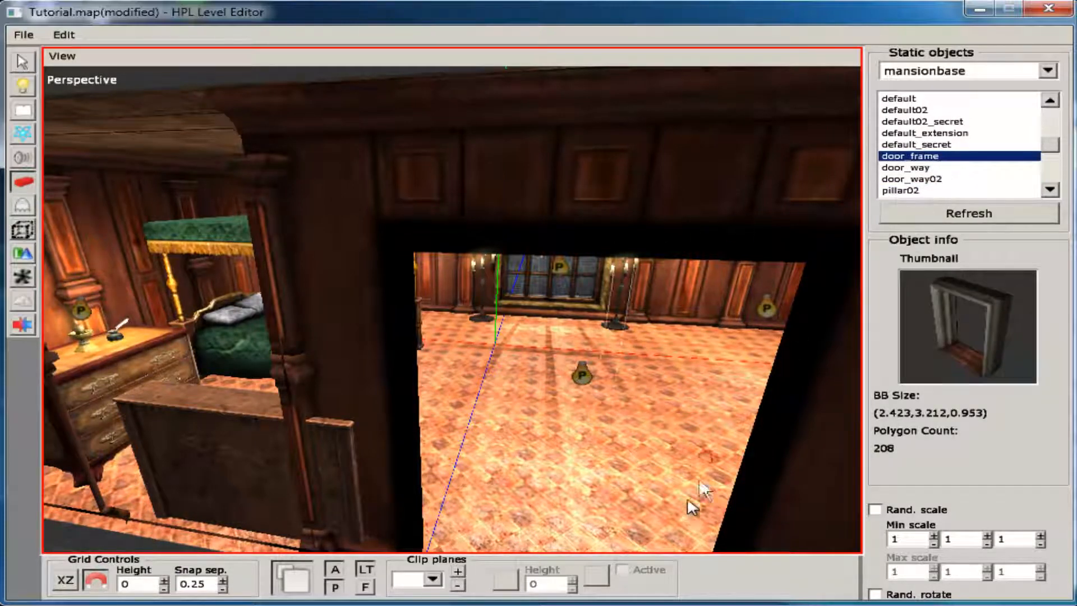
{"action": "scroll", "coordinate": [547, 511], "scroll_direction": "down", "scroll_amount": 3}
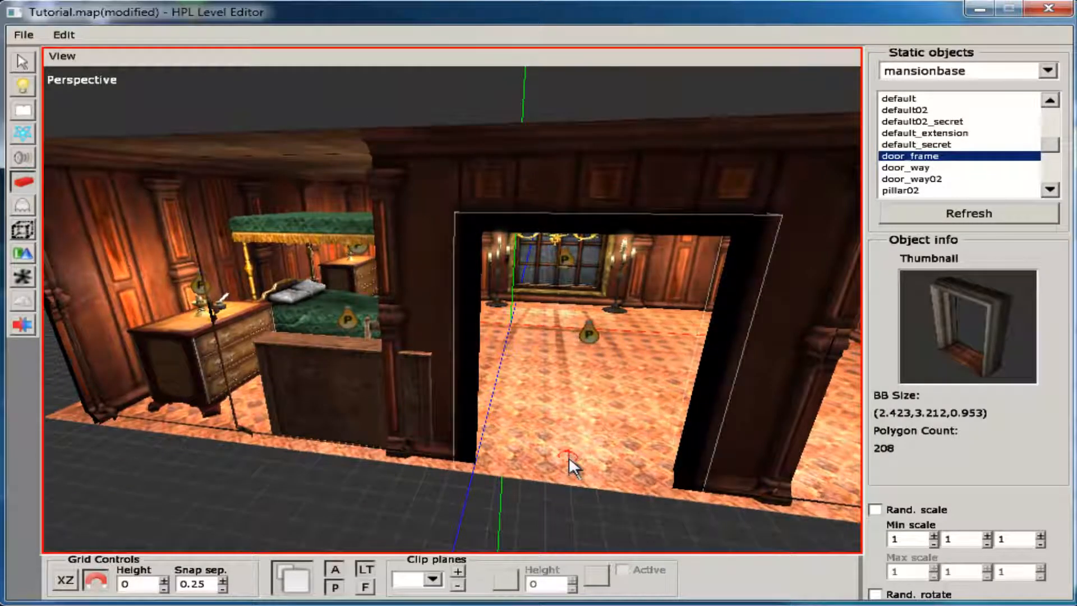
{"action": "left_click", "coordinate": [569, 457]}
Move the door frame back into the wall opening and set its Z position to 5.4
{"action": "scroll", "coordinate": [422, 477], "scroll_direction": "up", "scroll_amount": 5}
{"action": "left_click_drag", "start_coordinate": [422, 482], "coordinate": [578, 501], "text": "alt"}
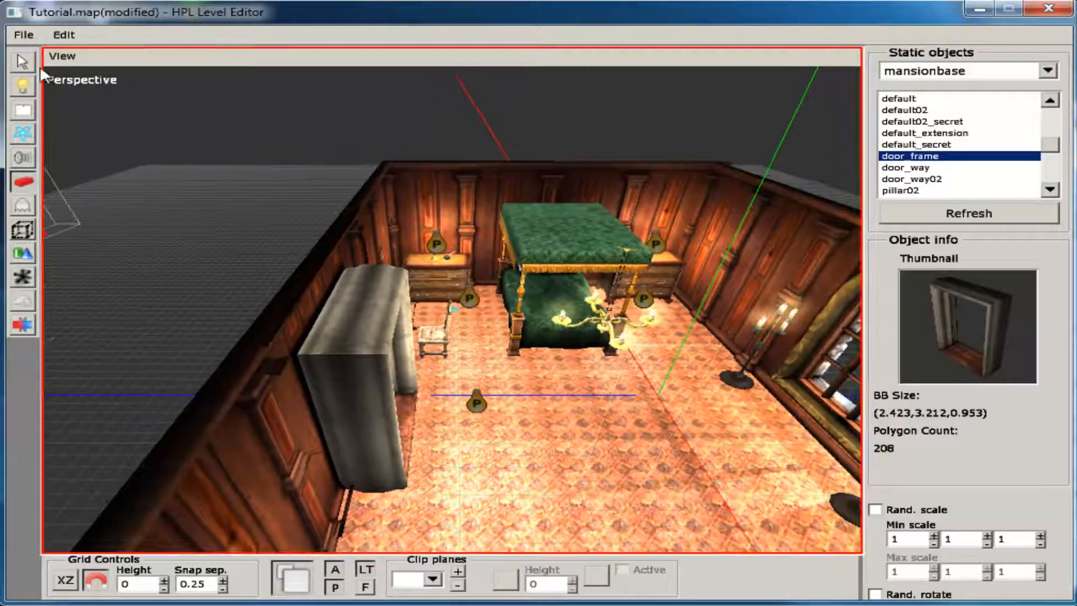
{"action": "left_click", "coordinate": [22, 61]}
{"action": "left_click", "coordinate": [338, 376]}
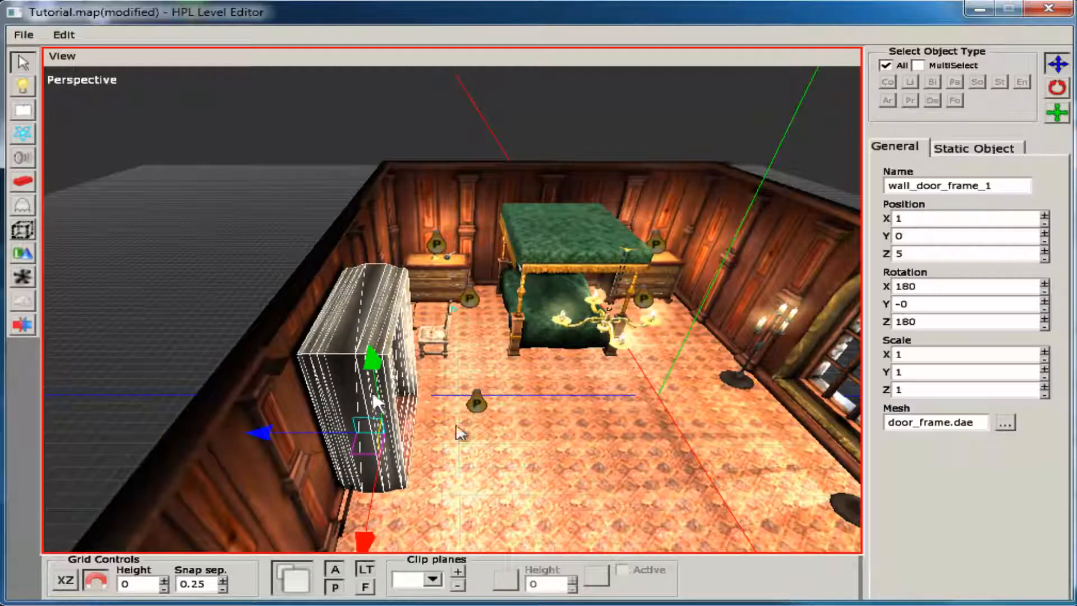
{"action": "mouse_move", "coordinate": [254, 430]}
{"action": "left_mouse_down"}
{"action": "mouse_move", "coordinate": [274, 437]}
{"action": "mouse_move", "coordinate": [257, 431]}
{"action": "left_mouse_up"}
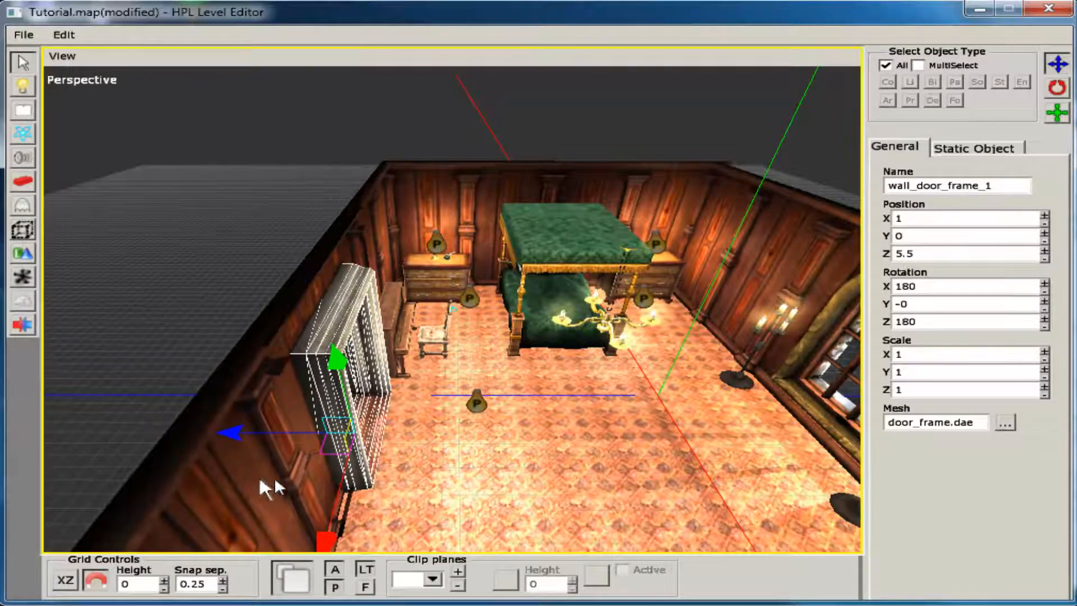
{"action": "left_click_drag", "start_coordinate": [272, 479], "coordinate": [303, 501], "text": "alt"}
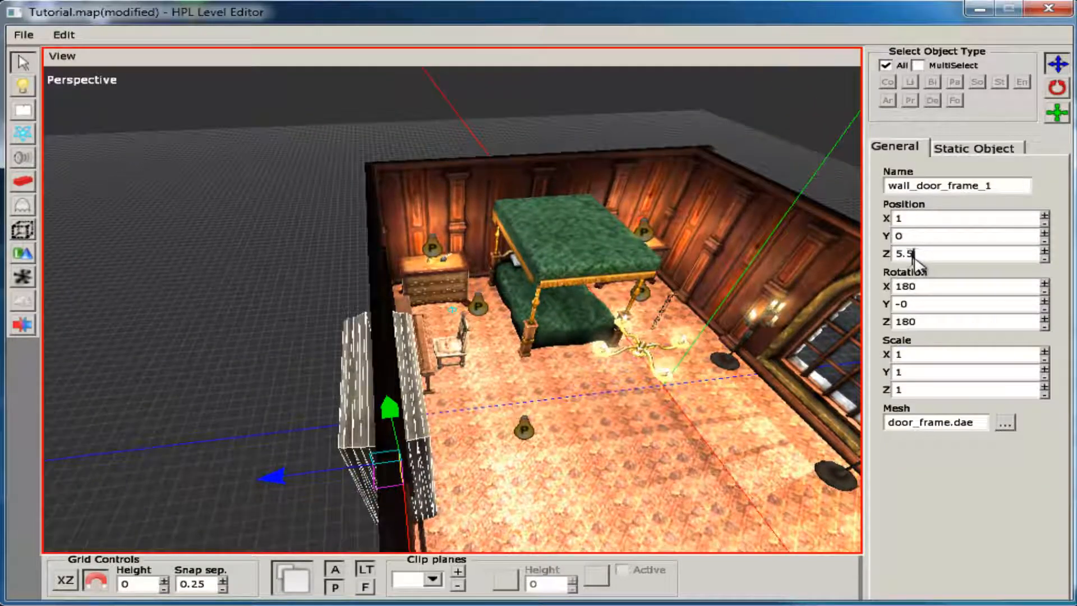
{"action": "key", "text": "Return"}
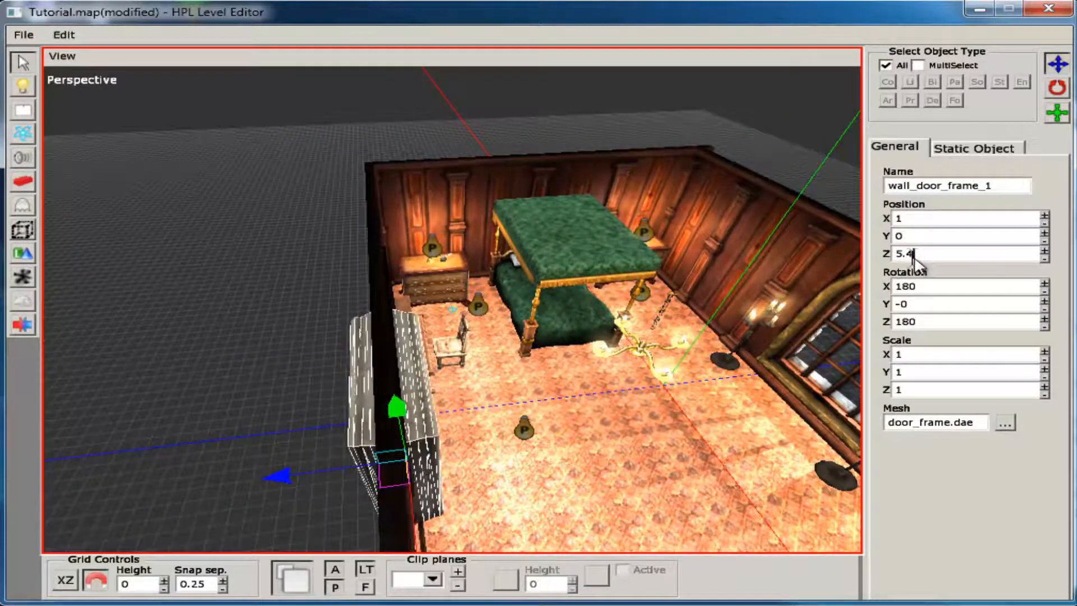
{"action": "left_click", "coordinate": [547, 492]}
Switch to placing entities and choose the door category
{"action": "left_click_drag", "start_coordinate": [601, 493], "coordinate": [397, 447], "text": "alt"}
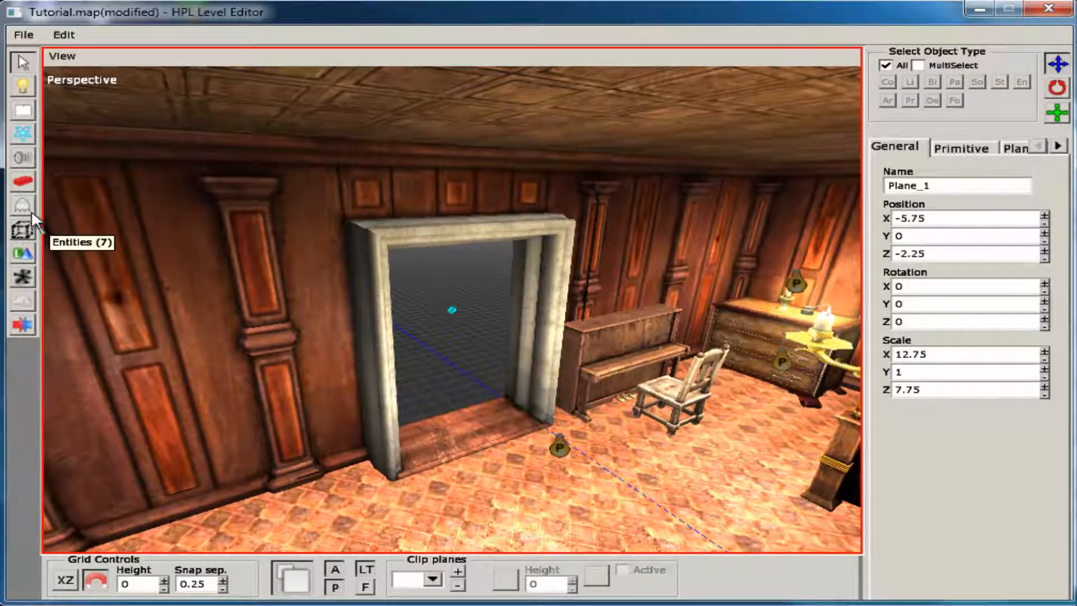
{"action": "left_click", "coordinate": [32, 214]}
{"action": "left_click", "coordinate": [1048, 70]}
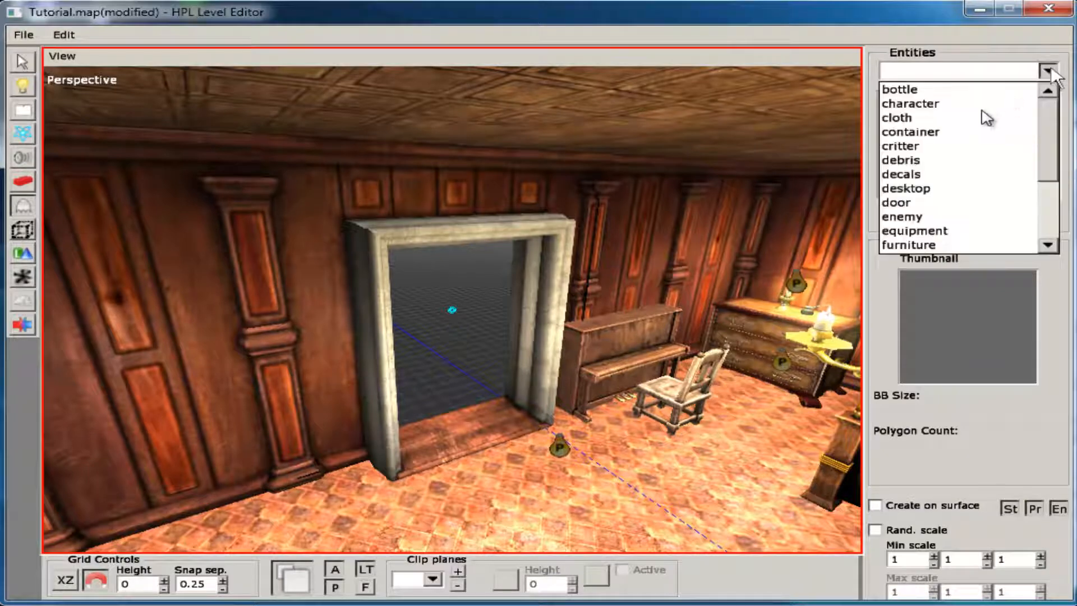
{"action": "left_click", "coordinate": [903, 202]}
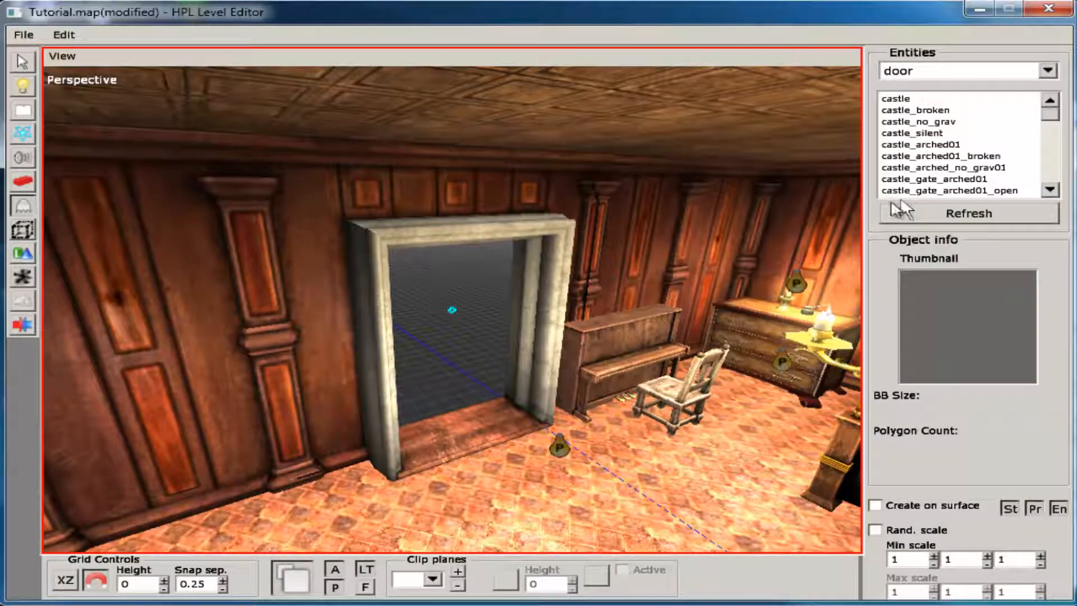
Find the mansion door among the door entities and place it inside the door frame
{"action": "left_click", "coordinate": [945, 135]}
{"action": "key", "text": "Down"}
{"action": "key", "text": "Down"}
{"action": "key", "text": "Down"}
{"action": "key", "text": "Down"}
{"action": "key", "text": "Down"}
{"action": "key", "text": "Down"}
{"action": "key", "text": "Down"}
{"action": "key", "text": "Down"}
{"action": "key", "text": "Down"}
{"action": "key", "text": "Down"}
{"action": "key", "text": "Down"}
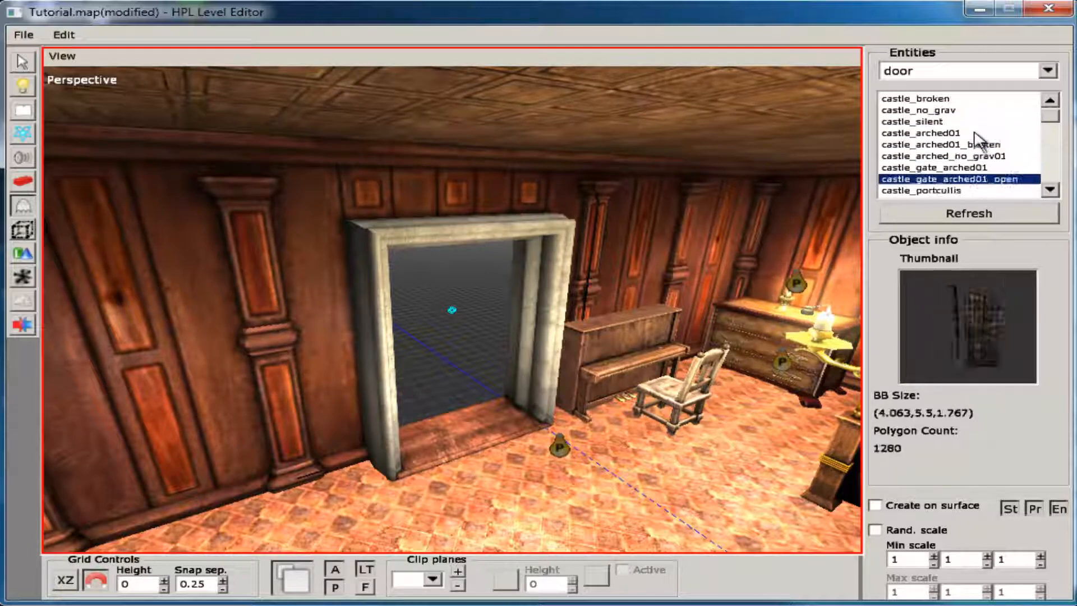
{"action": "key", "text": "Down"}
{"action": "key", "text": "Down"}
{"action": "key", "text": "Down"}
{"action": "key", "text": "Down"}
{"action": "key", "text": "Down"}
{"action": "key", "text": "Down"}
{"action": "key", "text": "Down"}
{"action": "key", "text": "Down"}
{"action": "key", "text": "Down"}
{"action": "key", "text": "Down"}
{"action": "key", "text": "Down"}
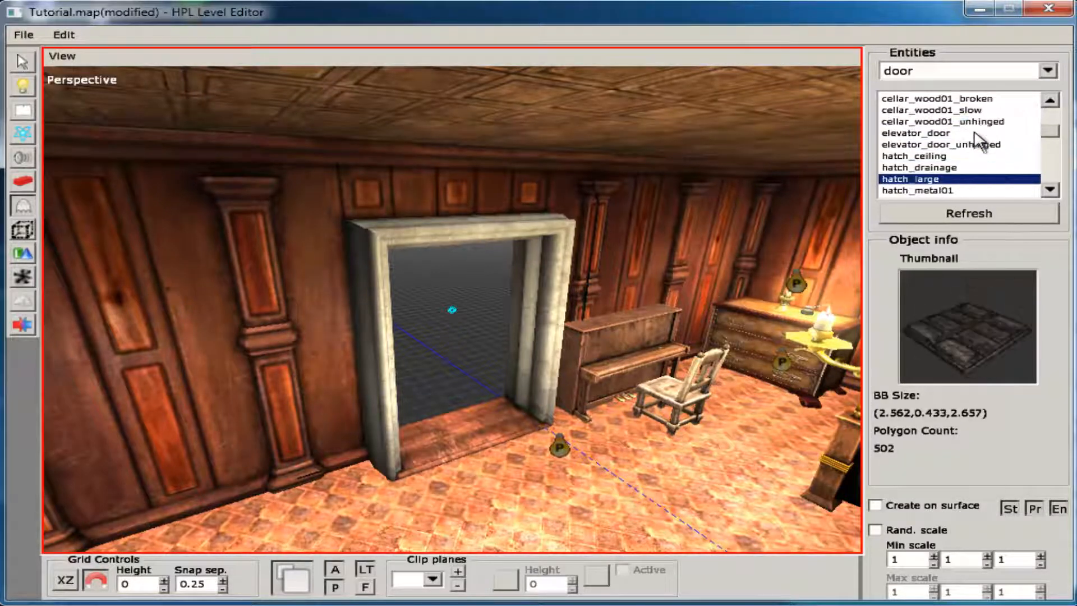
{"action": "key", "text": "Down"}
{"action": "key", "text": "Down"}
{"action": "key", "text": "Down"}
{"action": "key", "text": "Down"}
{"action": "key", "text": "Down"}
{"action": "key", "text": "Down"}
{"action": "key", "text": "Down"}
{"action": "key", "text": "Up"}
{"action": "key", "text": "Up"}
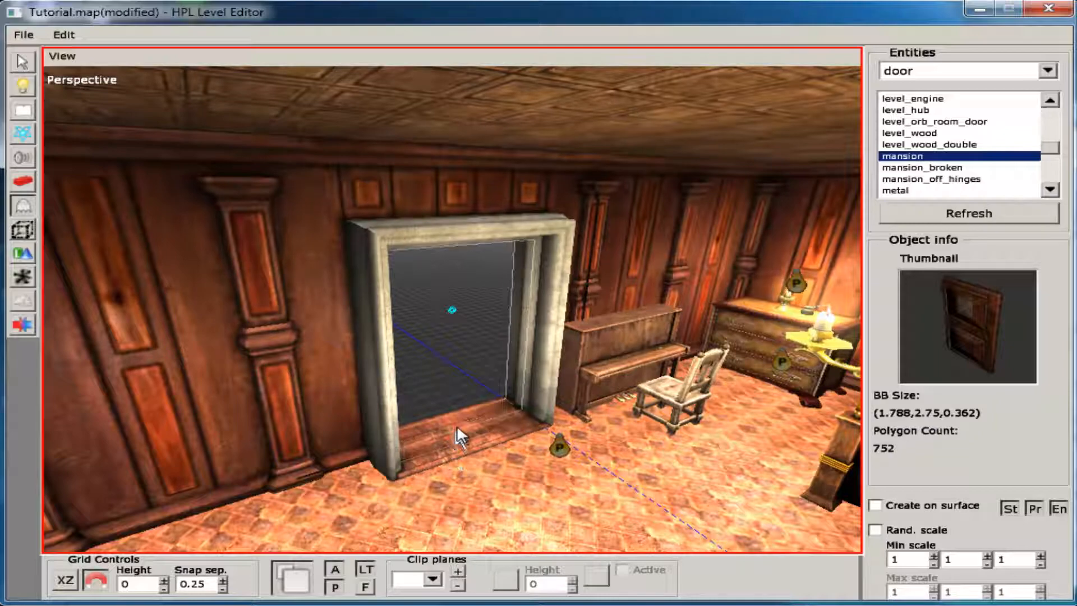
{"action": "left_click", "coordinate": [457, 425]}
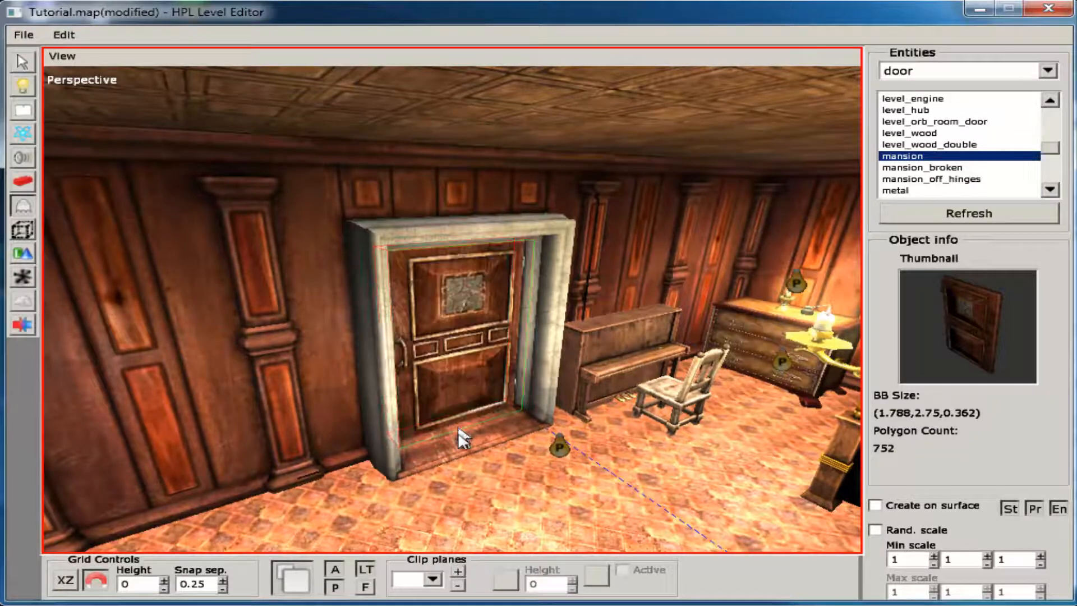
Set the mansion door's Z position to 5.4 so it lines up with the frame
{"action": "middle_click_drag", "start_coordinate": [437, 437], "coordinate": [169, 439], "text": "alt"}
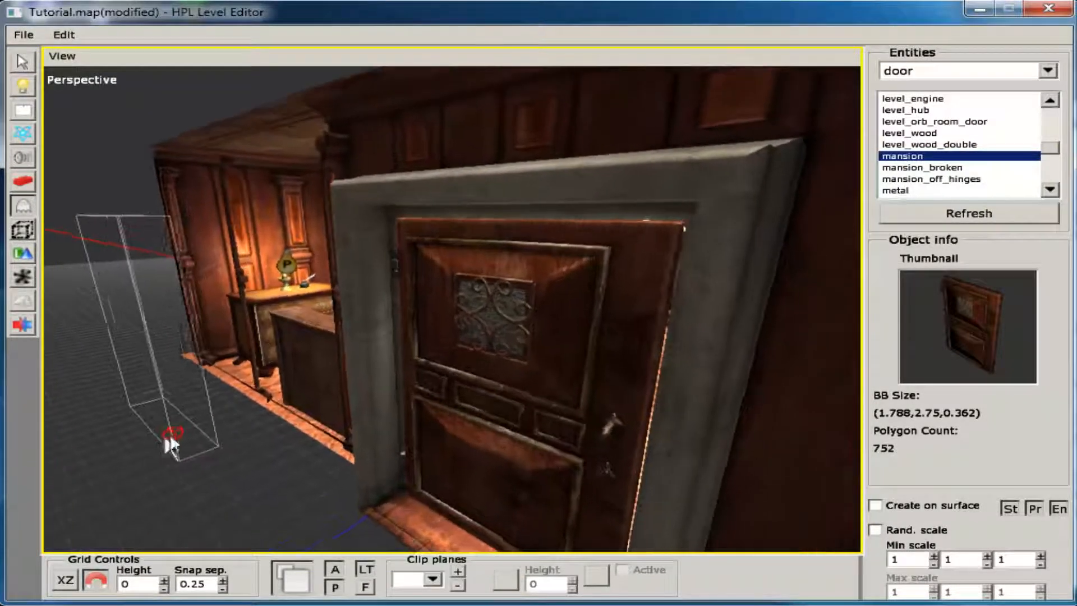
{"action": "left_click", "coordinate": [19, 62]}
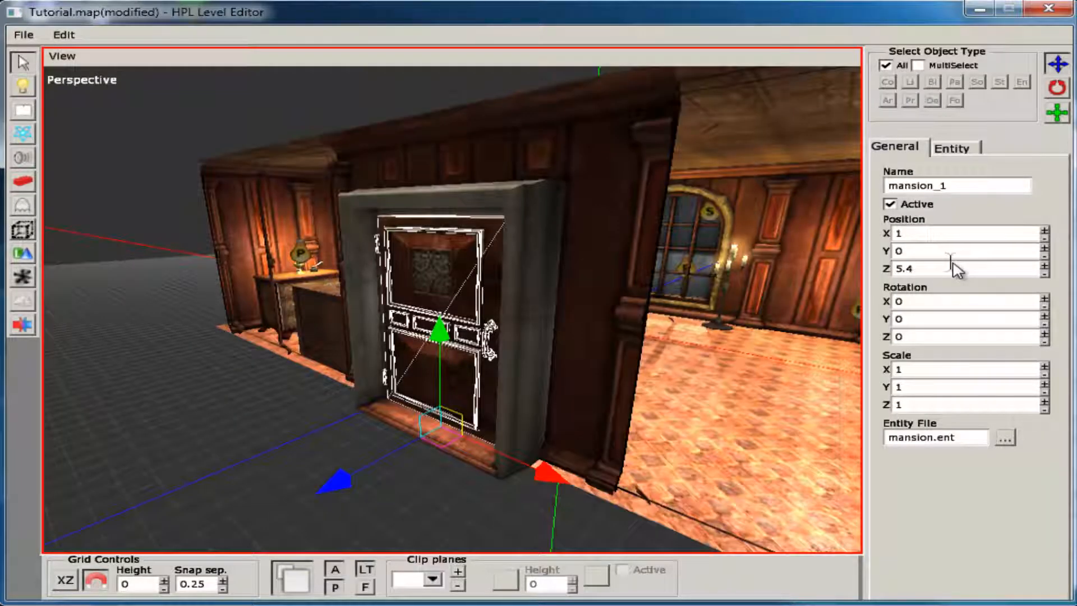
{"action": "key", "text": "Return"}
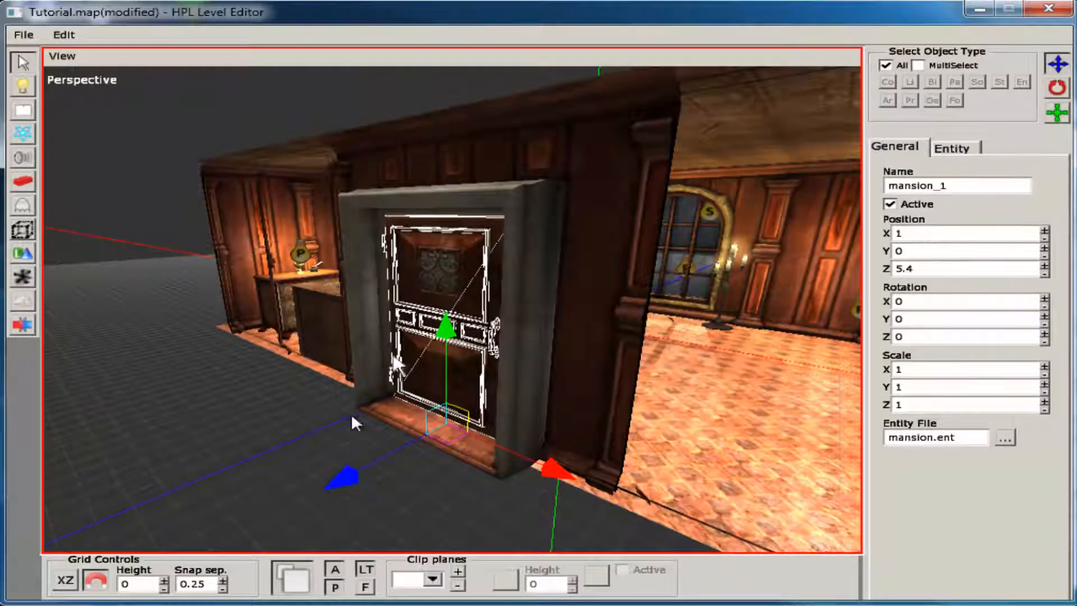
{"action": "left_click", "coordinate": [318, 440]}
Duplicate the default02 wall section at X 5 beside the doorway and turn the copy to rotation 0 so it faces outward
{"action": "scroll", "coordinate": [786, 412], "scroll_direction": "down", "scroll_amount": 4}
{"action": "middle_click_drag", "start_coordinate": [785, 412], "coordinate": [502, 363], "text": "alt"}
{"action": "scroll", "coordinate": [502, 363], "scroll_direction": "up", "scroll_amount": 2}
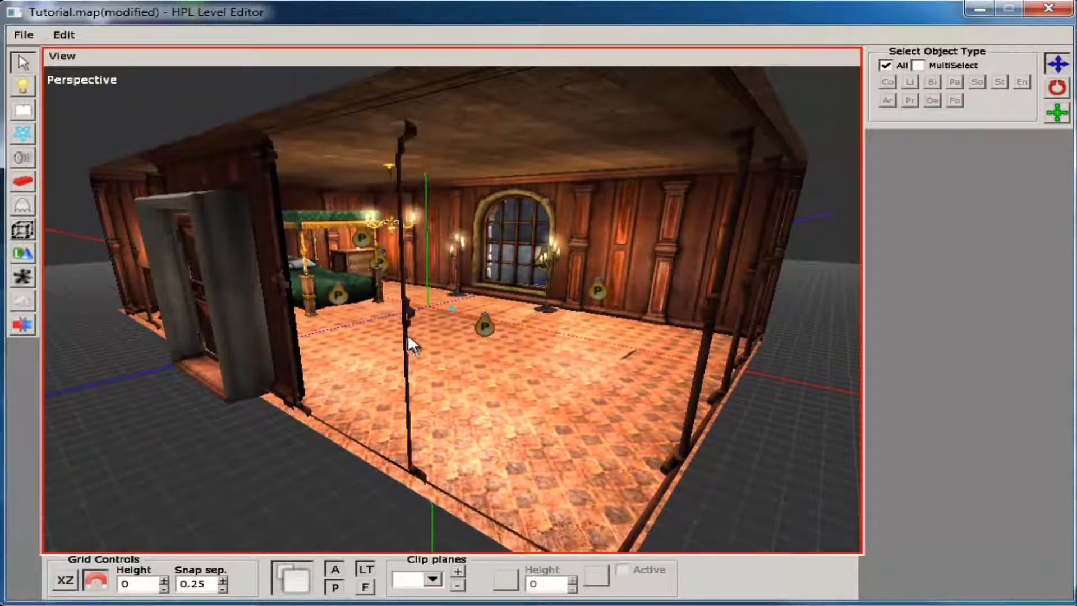
{"action": "left_click", "coordinate": [410, 346]}
{"action": "left_click", "coordinate": [406, 339]}
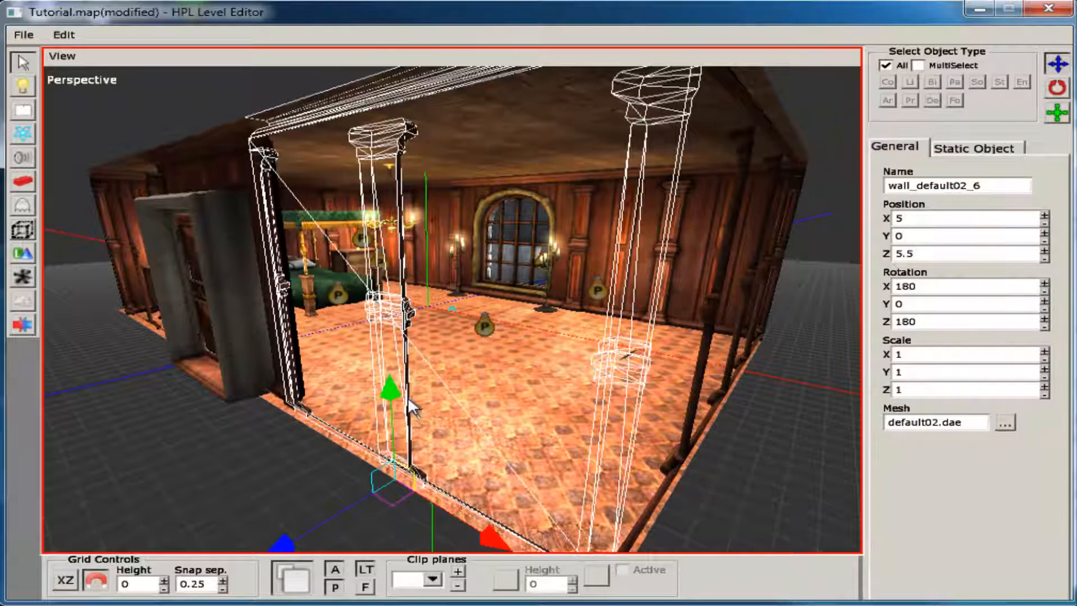
{"action": "left_click", "coordinate": [442, 377]}
{"action": "key", "text": "r"}
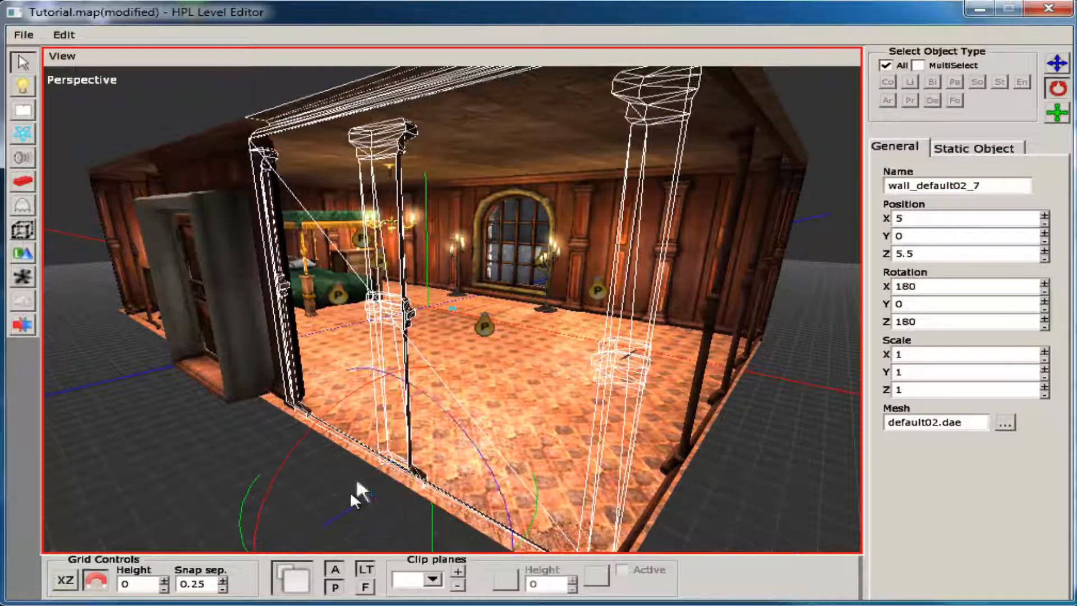
{"action": "left_click_drag", "start_coordinate": [243, 489], "coordinate": [229, 558]}
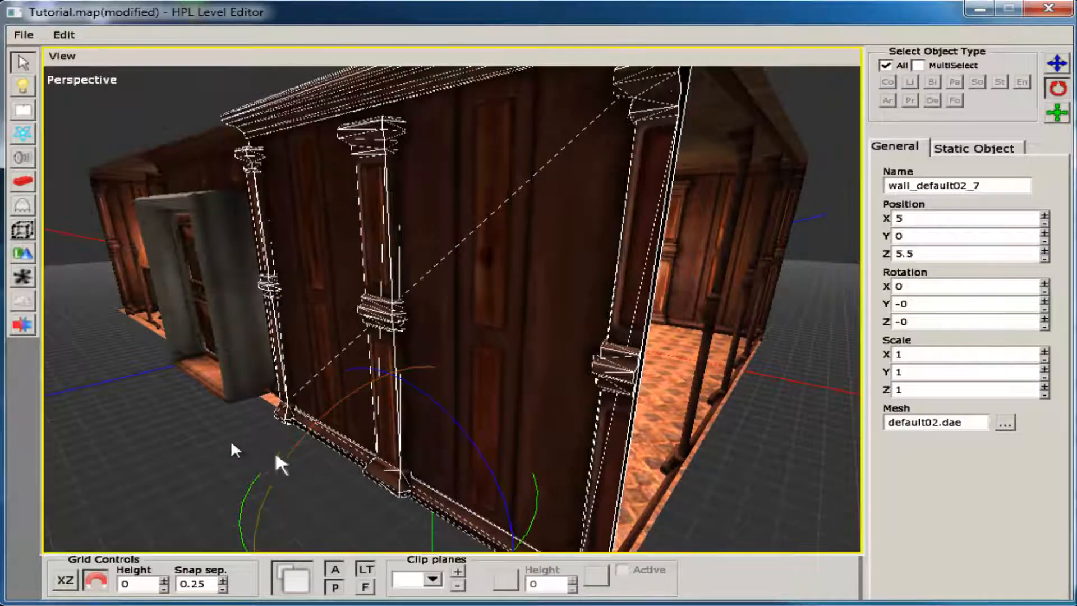
Move the outward-facing door_way02 wall piece along Z to 5.5, in line with the neighbouring outer wall
{"action": "left_click_drag", "start_coordinate": [251, 453], "coordinate": [333, 465], "text": "alt"}
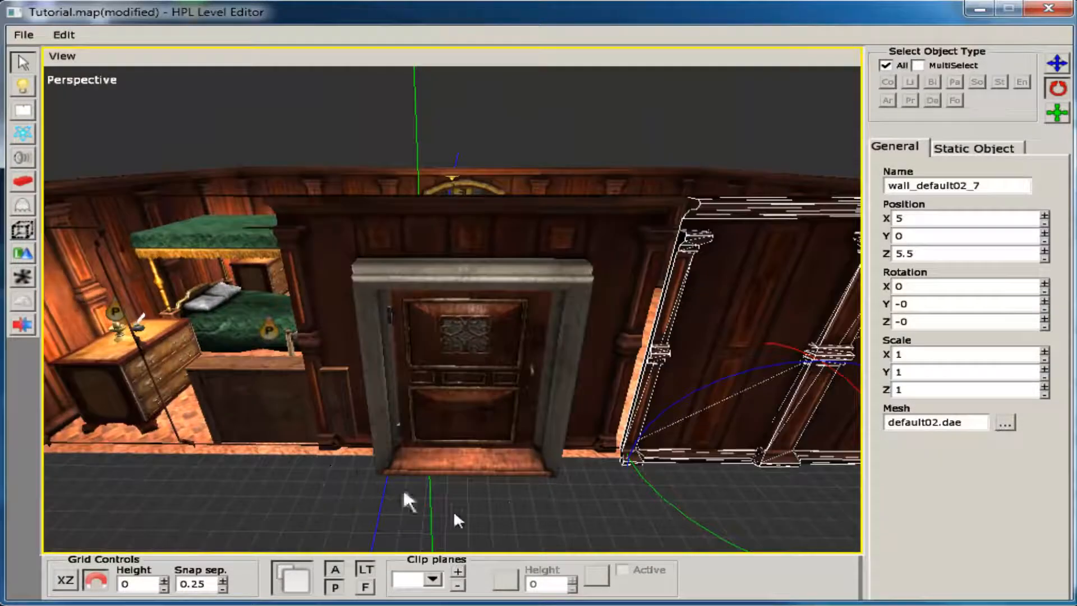
{"action": "left_click_drag", "start_coordinate": [592, 507], "coordinate": [441, 527], "text": "alt"}
{"action": "left_click_drag", "start_coordinate": [530, 378], "coordinate": [283, 477], "text": "alt"}
{"action": "left_click_drag", "start_coordinate": [221, 411], "coordinate": [596, 557], "text": "alt"}
{"action": "left_click", "coordinate": [608, 481]}
{"action": "left_click_drag", "start_coordinate": [608, 481], "coordinate": [409, 480], "text": "alt"}
{"action": "left_click_drag", "start_coordinate": [515, 447], "coordinate": [541, 505], "text": "alt"}
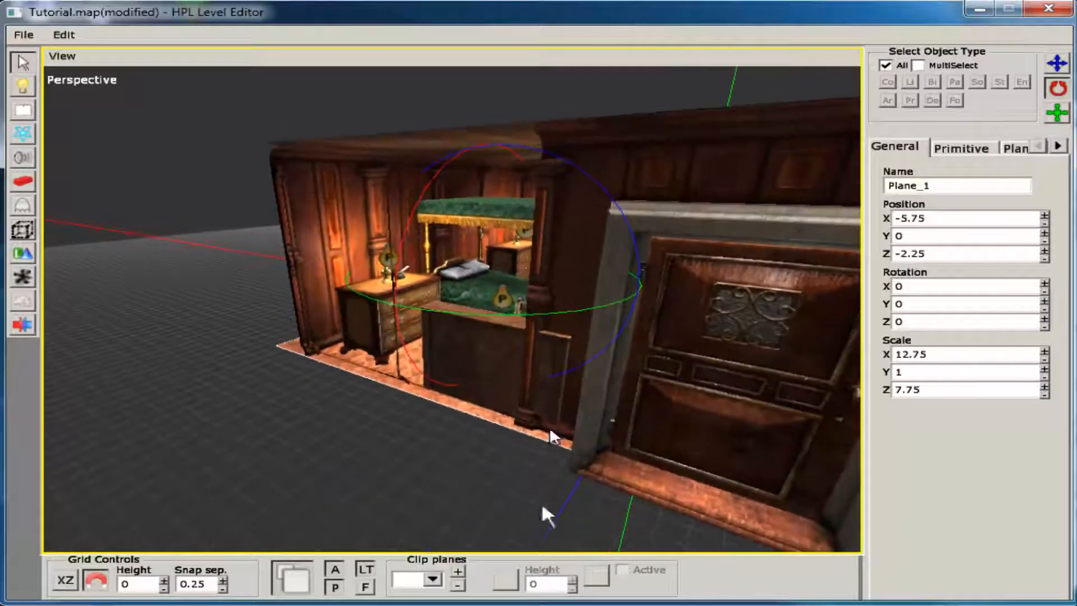
{"action": "left_click", "coordinate": [702, 166]}
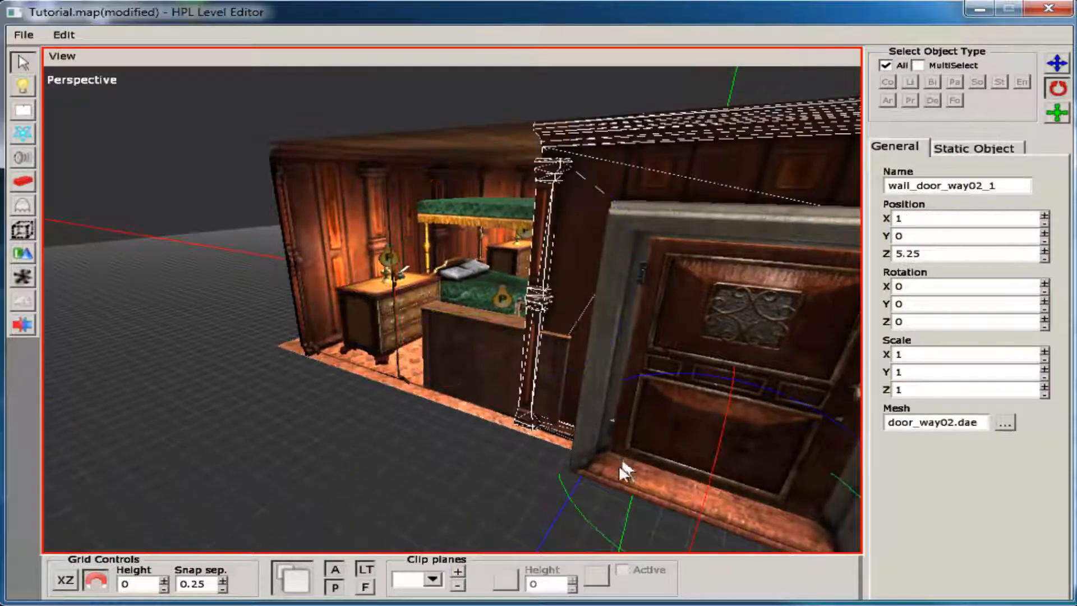
{"action": "key", "text": "w"}
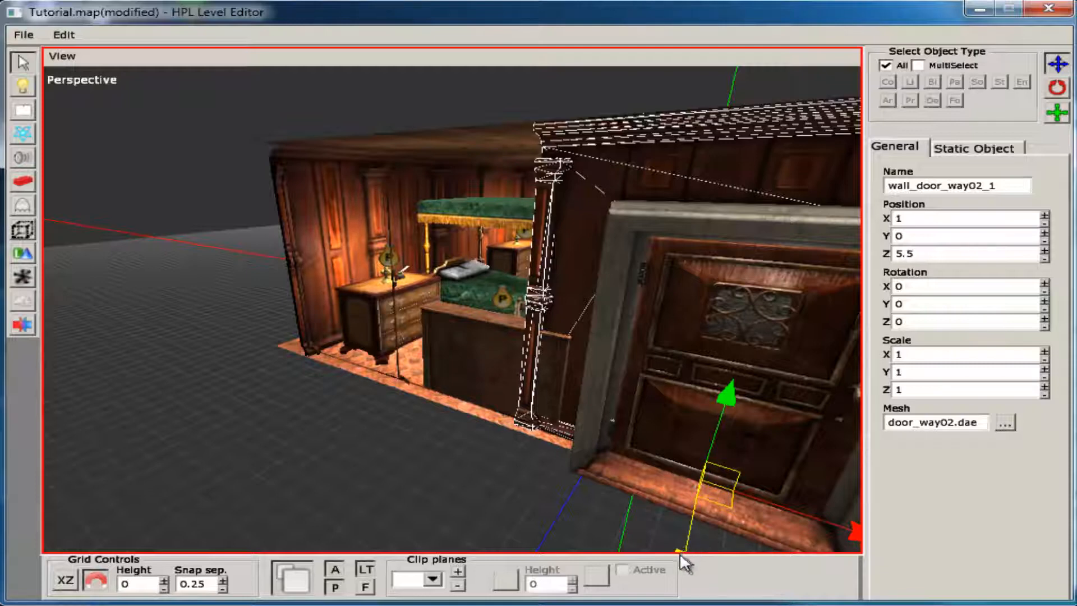
{"action": "left_click_drag", "start_coordinate": [684, 564], "coordinate": [685, 569]}
{"action": "left_click", "coordinate": [471, 494]}
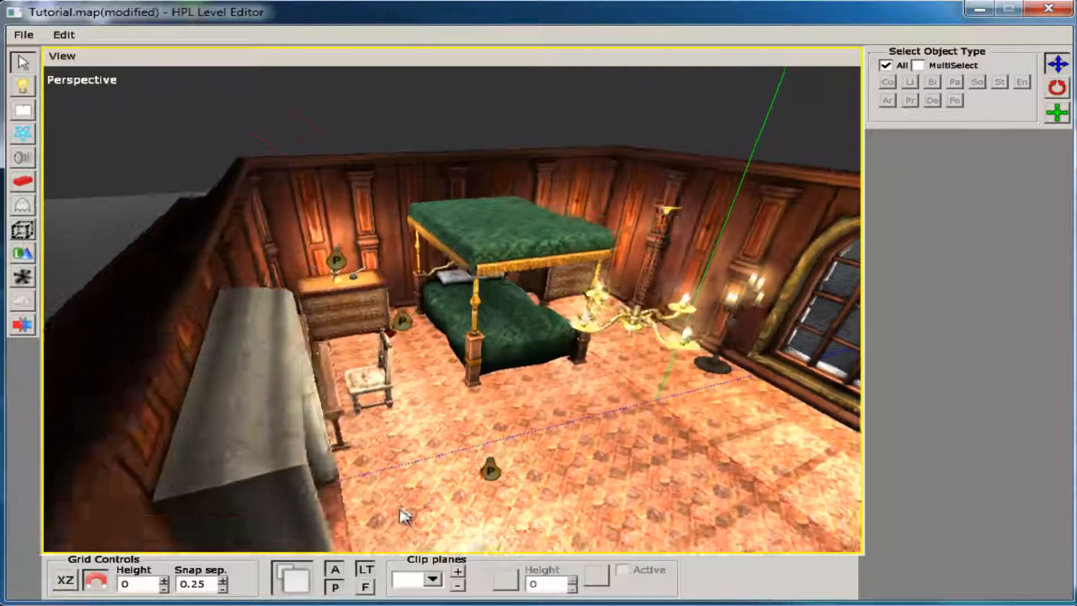
Turn the default02 wall section at X -3, Z 5.5 to rotation 0 so it faces outward beside the doorway
{"action": "middle_click_drag", "start_coordinate": [399, 509], "coordinate": [459, 528]}
{"action": "middle_click_drag", "start_coordinate": [337, 463], "coordinate": [661, 421]}
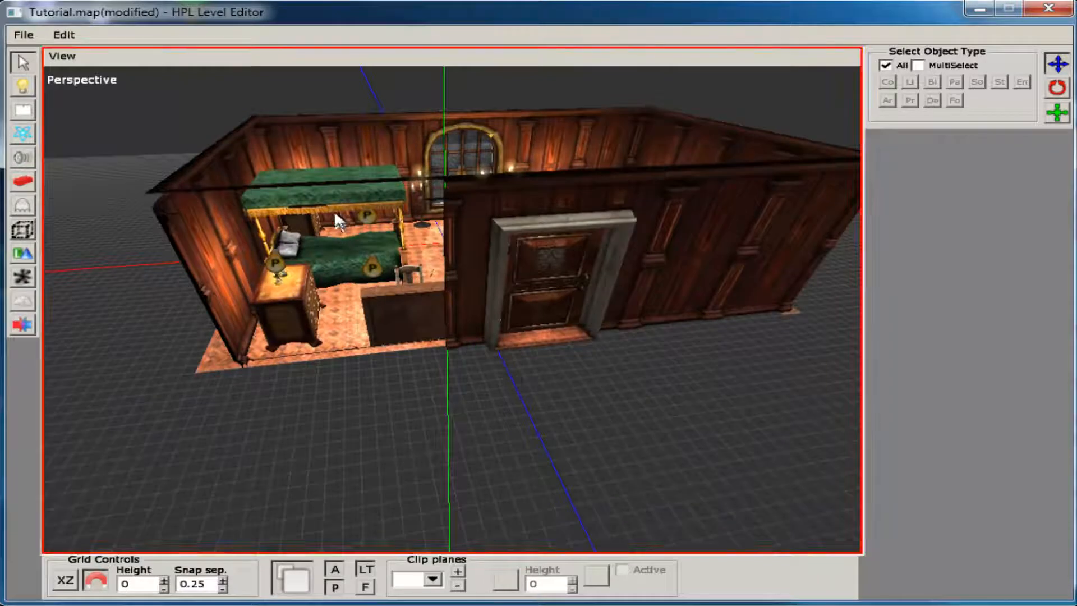
{"action": "left_click", "coordinate": [328, 185]}
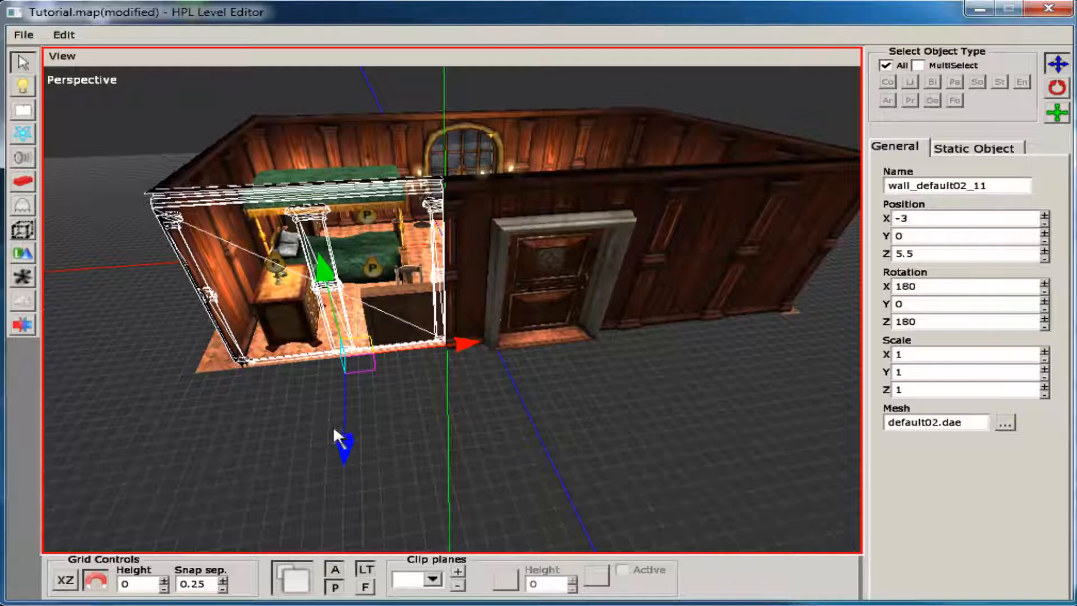
{"action": "key", "text": "r"}
{"action": "left_click_drag", "start_coordinate": [265, 459], "coordinate": [596, 478]}
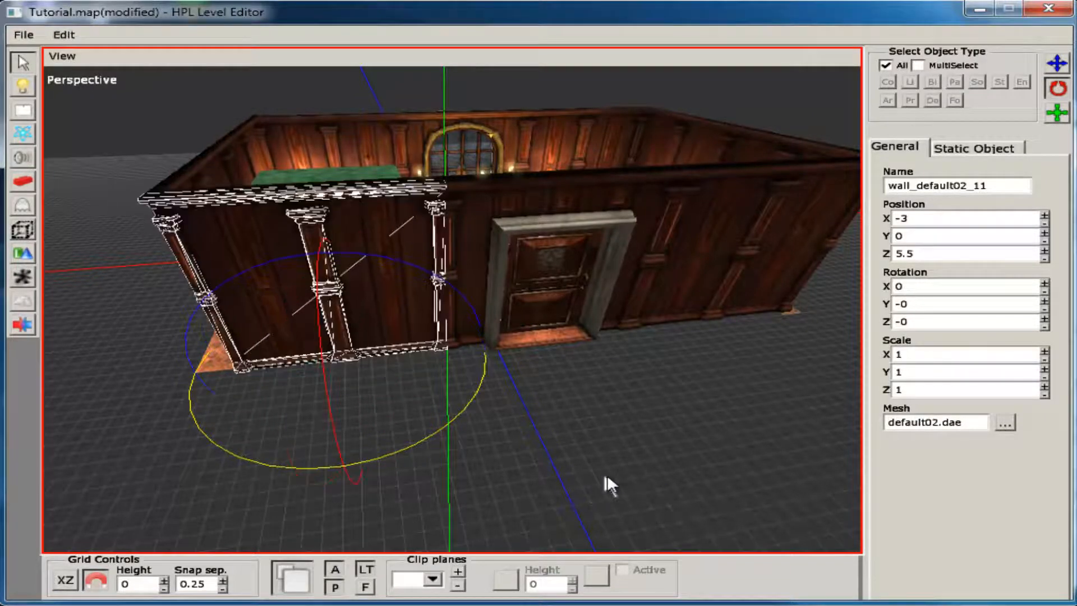
{"action": "left_click", "coordinate": [607, 473]}
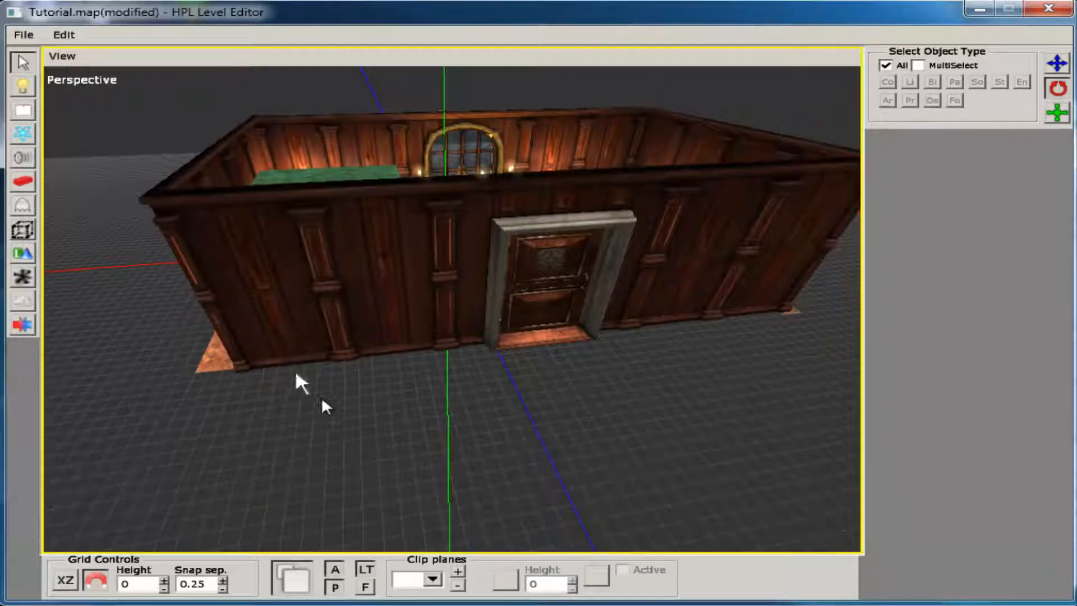
Duplicate the default02 wall section at X -5, Z 3.5 and move the copy along Z to 7.5, outside the bedroom
{"action": "middle_click_drag", "start_coordinate": [269, 423], "coordinate": [418, 419]}
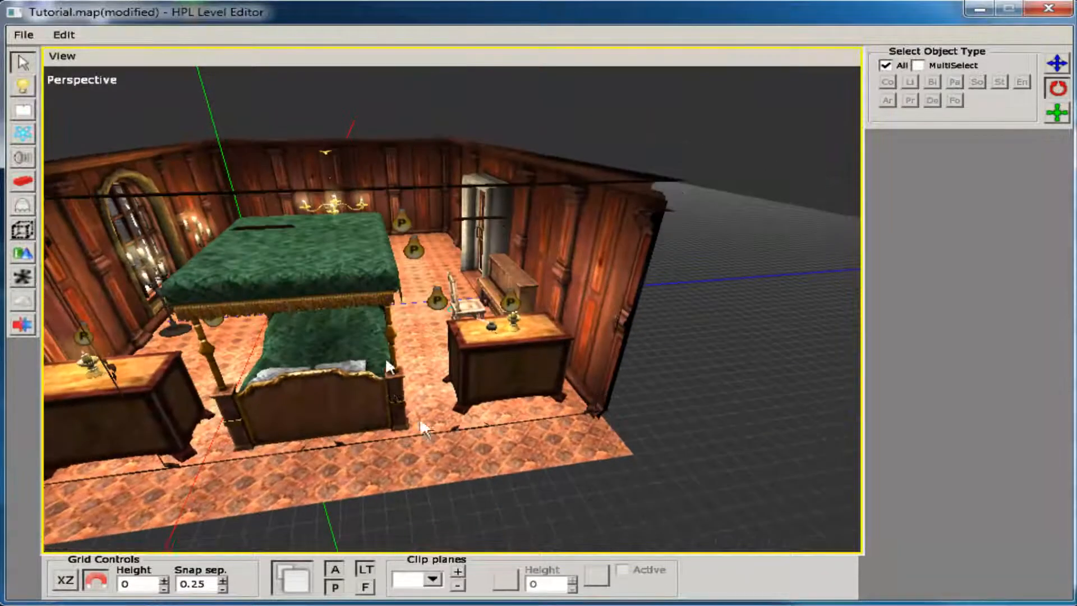
{"action": "left_click", "coordinate": [402, 184]}
{"action": "key", "text": "t"}
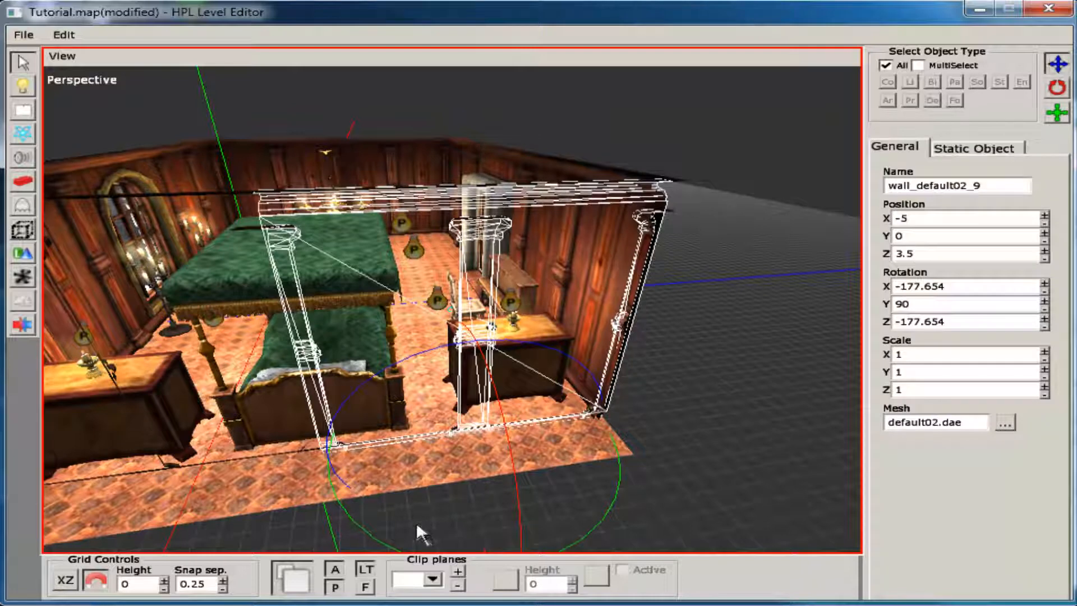
{"action": "key", "text": "ctrl+d"}
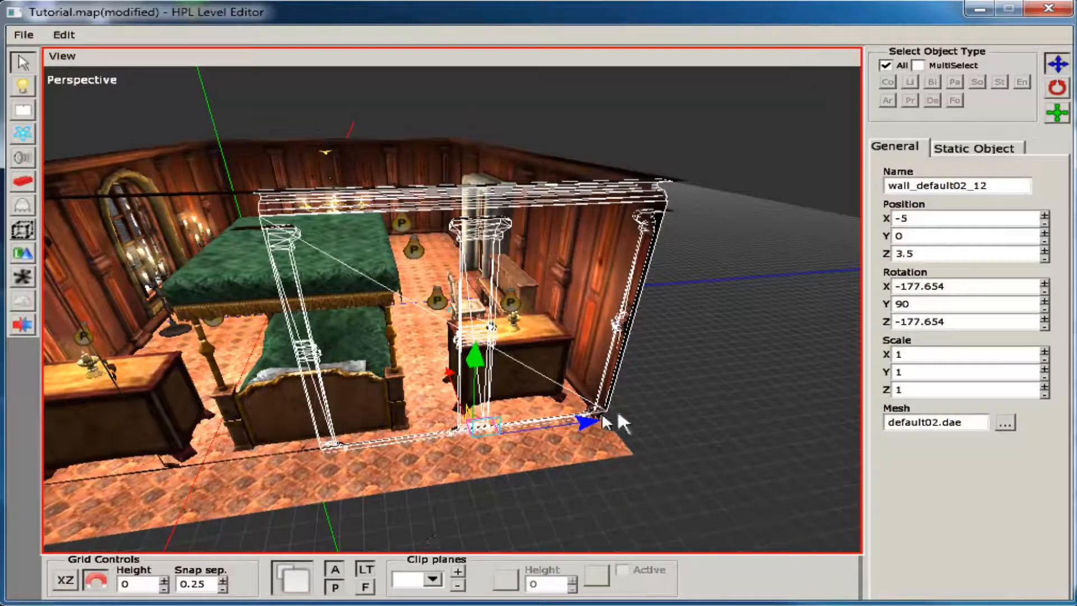
{"action": "left_click_drag", "start_coordinate": [595, 431], "coordinate": [889, 390]}
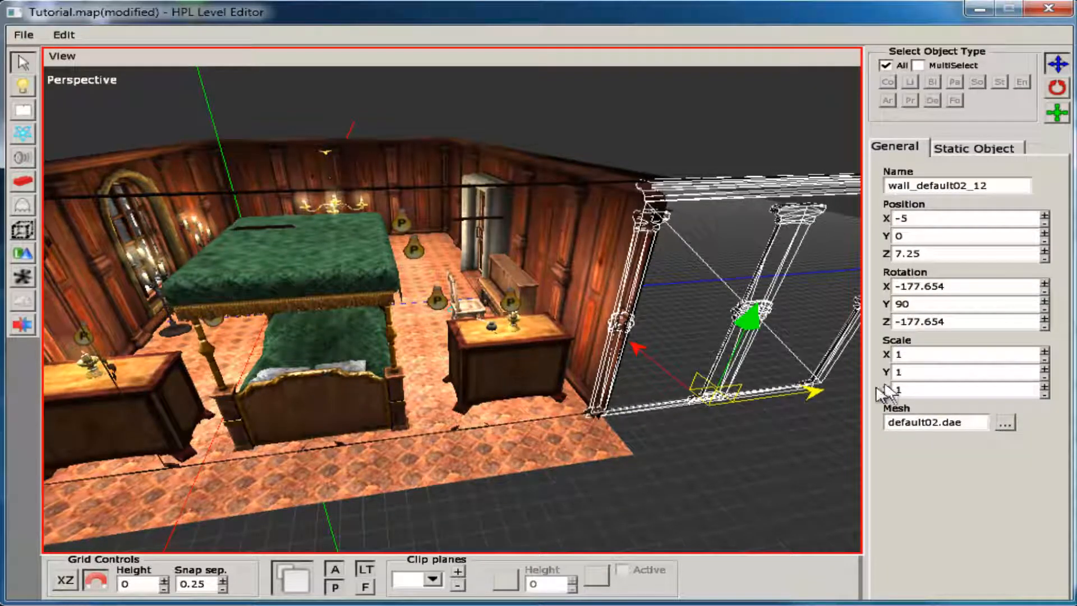
{"action": "left_click_drag", "start_coordinate": [663, 463], "coordinate": [710, 467], "text": "alt"}
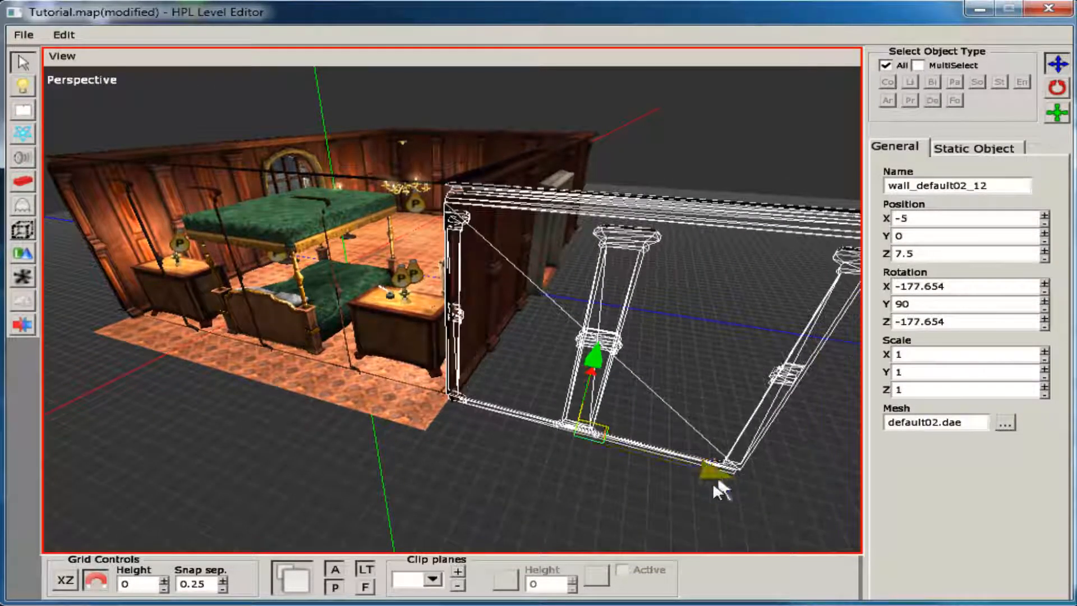
Duplicate the wall section at X -5, Z 7.5 and move the copy along Z to 11.5 to extend the side wall
{"action": "key", "text": "ctrl+d"}
{"action": "left_click_drag", "start_coordinate": [706, 469], "coordinate": [971, 510]}
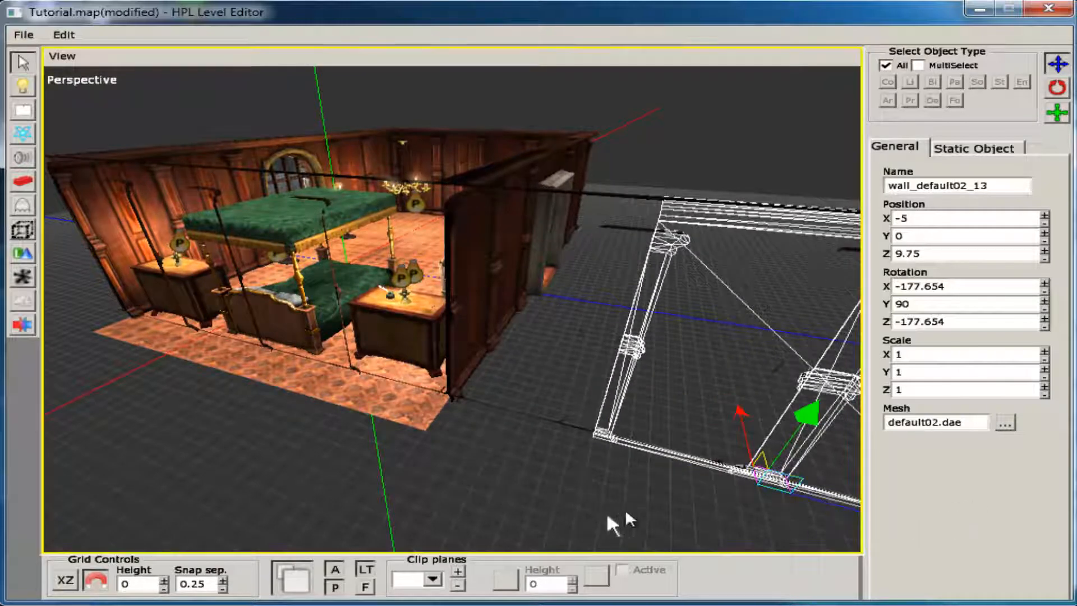
{"action": "middle_click_drag", "start_coordinate": [609, 499], "coordinate": [231, 413]}
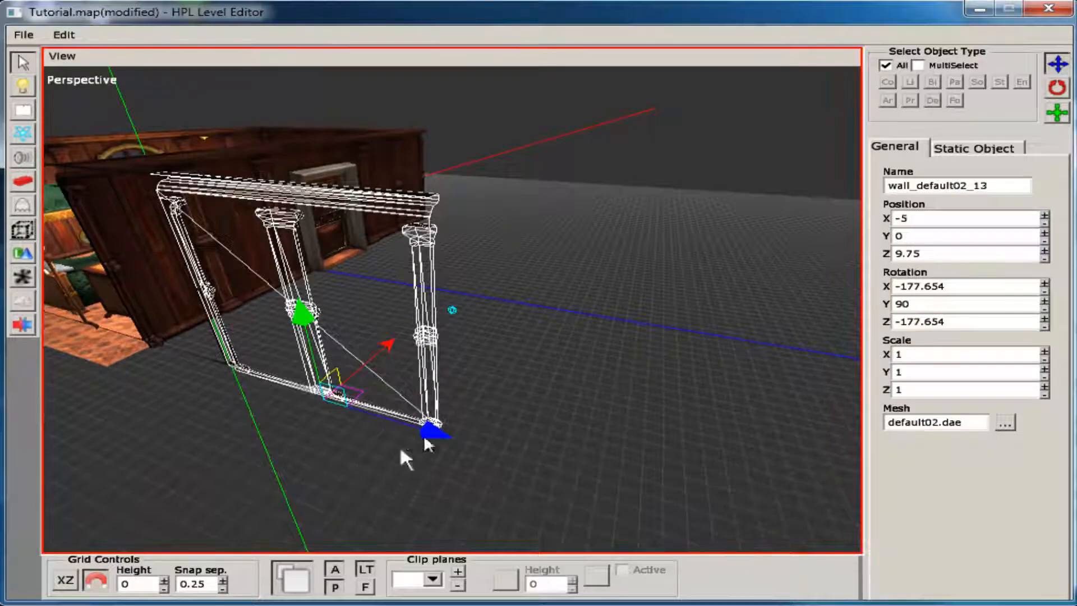
{"action": "left_click_drag", "start_coordinate": [431, 429], "coordinate": [538, 461]}
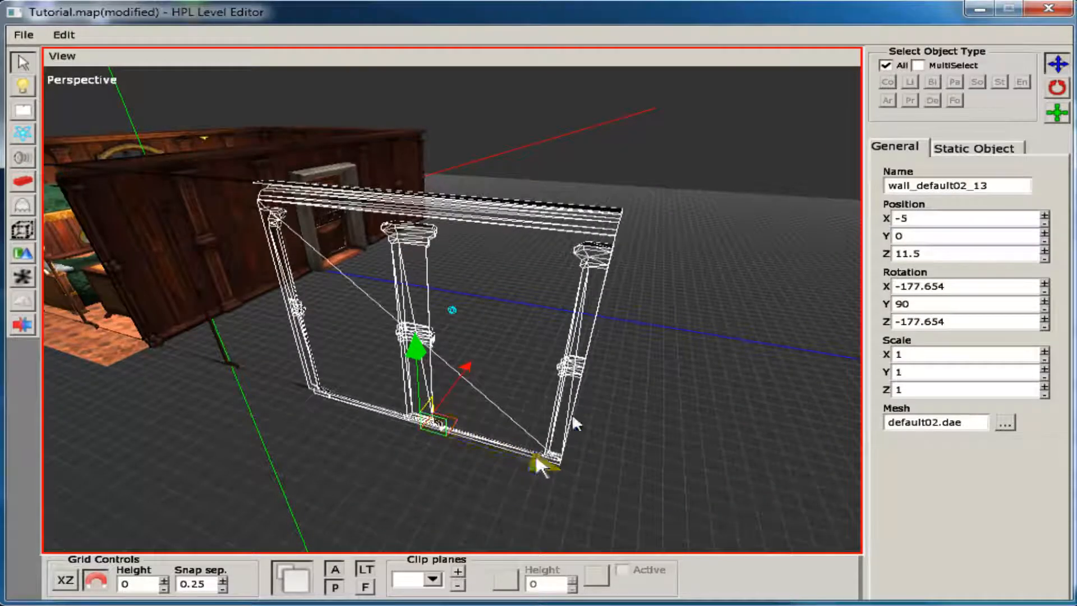
{"action": "middle_click_drag", "start_coordinate": [572, 414], "coordinate": [254, 418]}
{"action": "middle_click_drag", "start_coordinate": [357, 415], "coordinate": [443, 395]}
{"action": "left_click", "coordinate": [432, 391]}
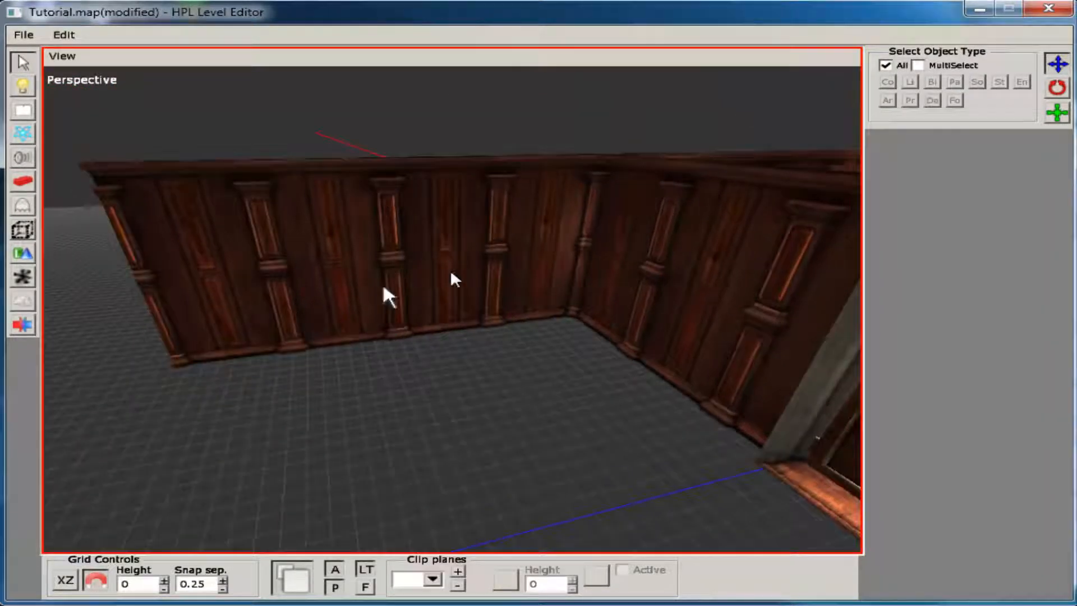
Duplicate the two side wall sections at X -5 together and move the copies along X to 7 on the opposite side
{"action": "left_click", "coordinate": [483, 268]}
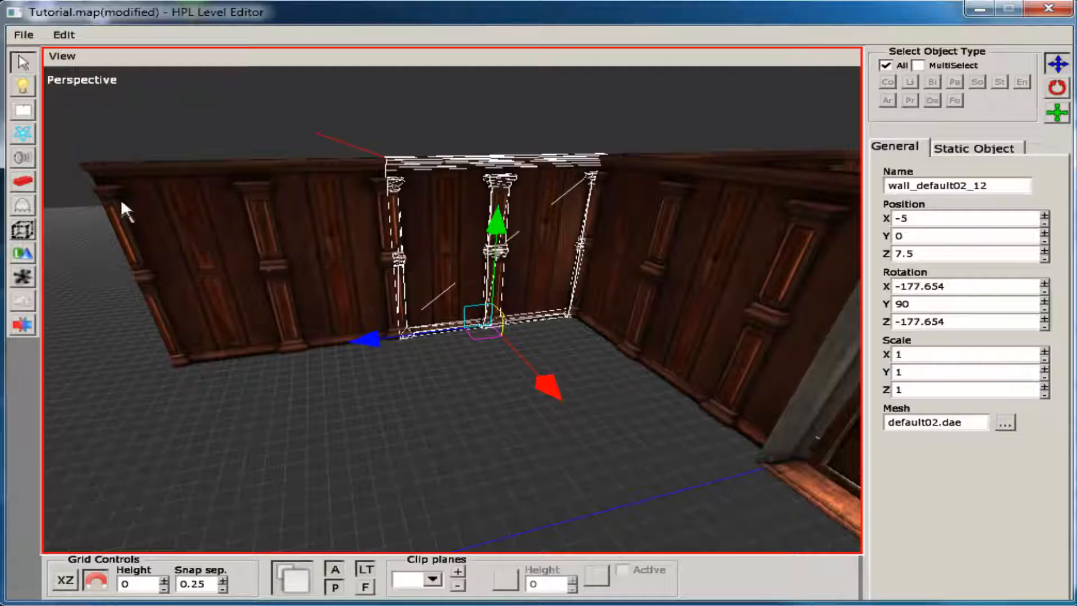
{"action": "left_click_drag", "start_coordinate": [120, 198], "coordinate": [544, 314]}
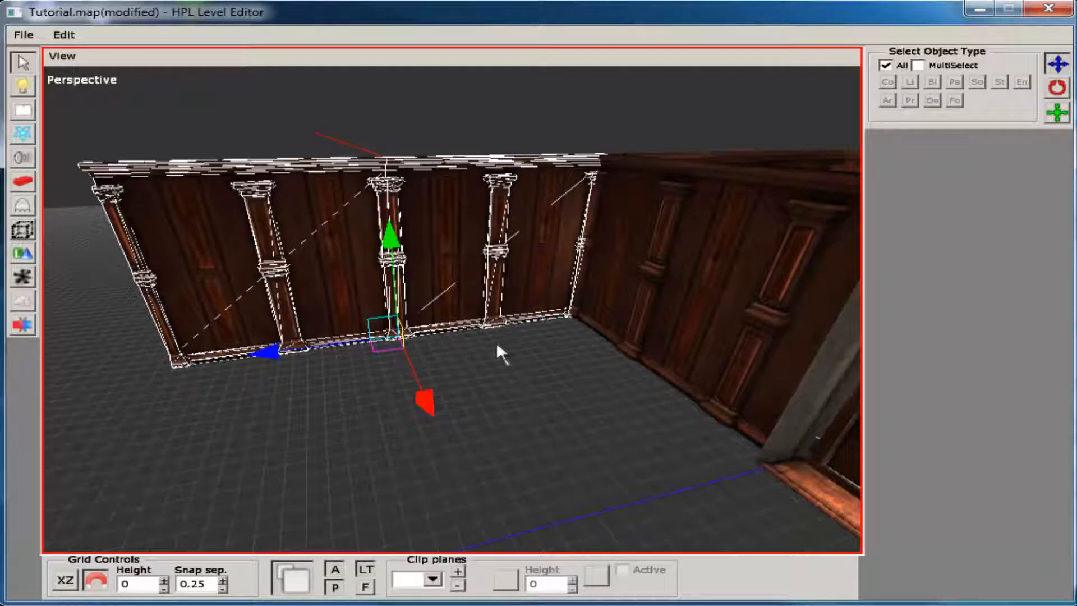
{"action": "left_click_drag", "start_coordinate": [422, 405], "coordinate": [473, 510]}
{"action": "middle_click_drag", "start_coordinate": [562, 497], "coordinate": [483, 275]}
{"action": "left_click_drag", "start_coordinate": [483, 282], "coordinate": [737, 502]}
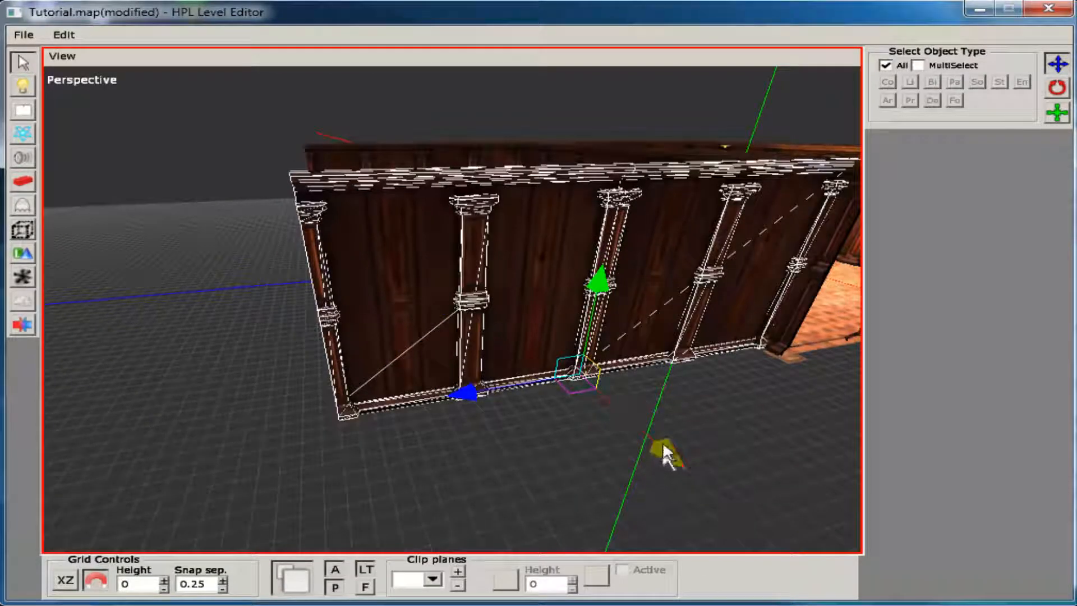
{"action": "left_click_drag", "start_coordinate": [662, 441], "coordinate": [908, 538]}
Rotate the two wall sections at X 7 together about the vertical axis to a Y rotation of 180
{"action": "key", "text": "r"}
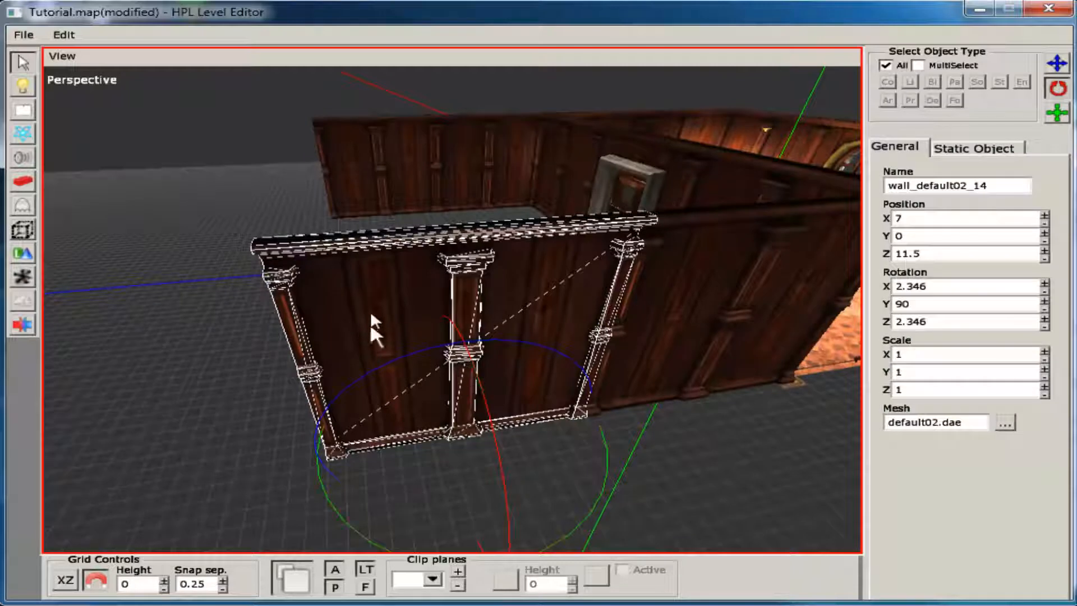
{"action": "left_click_drag", "start_coordinate": [373, 300], "coordinate": [789, 369]}
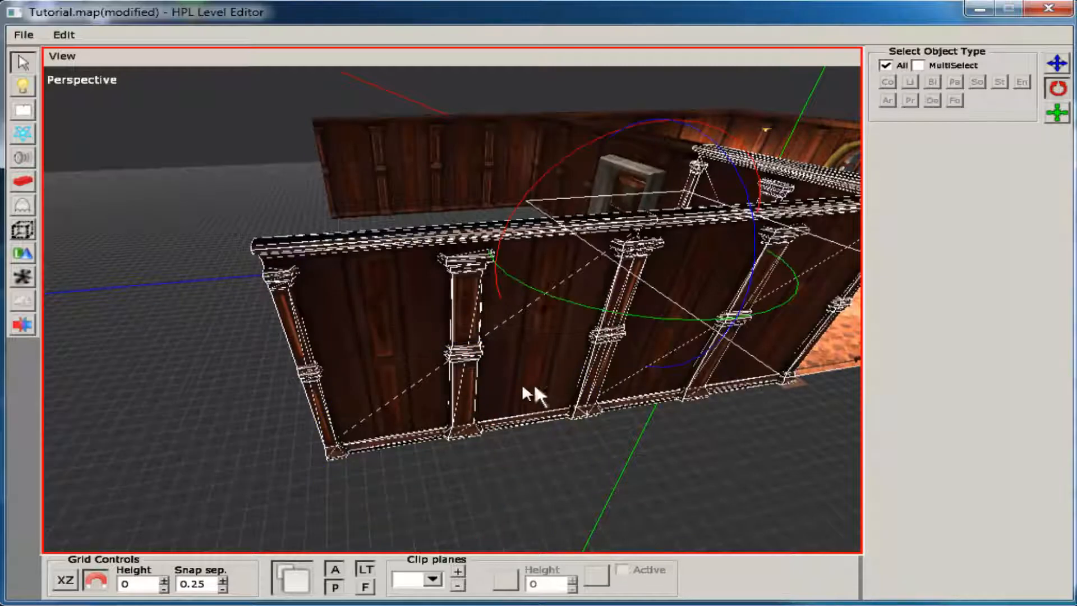
{"action": "left_click_drag", "start_coordinate": [503, 385], "coordinate": [604, 412]}
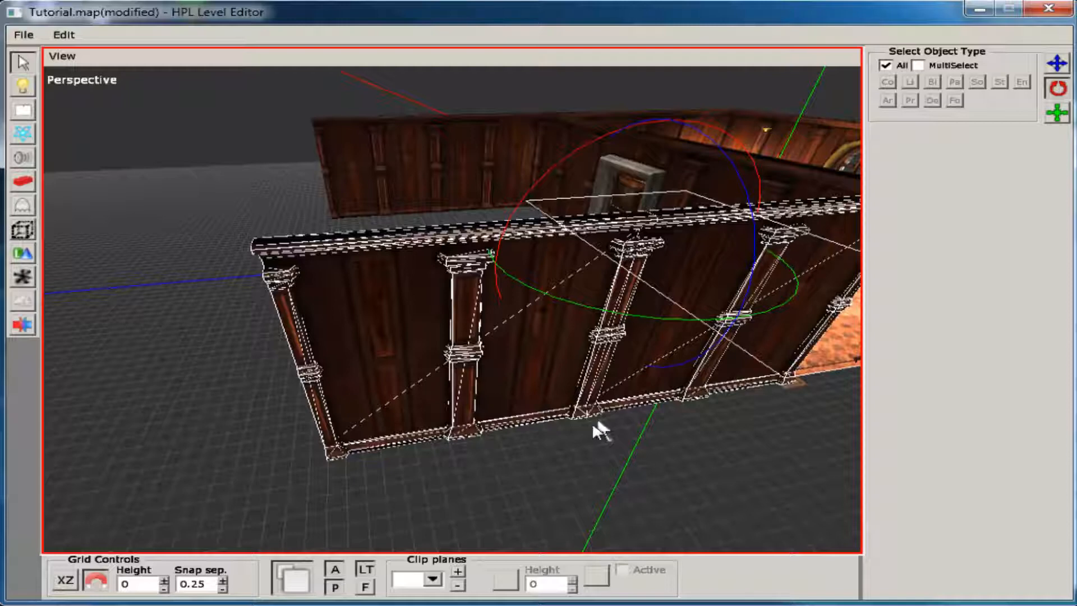
{"action": "left_click_drag", "start_coordinate": [573, 305], "coordinate": [502, 376]}
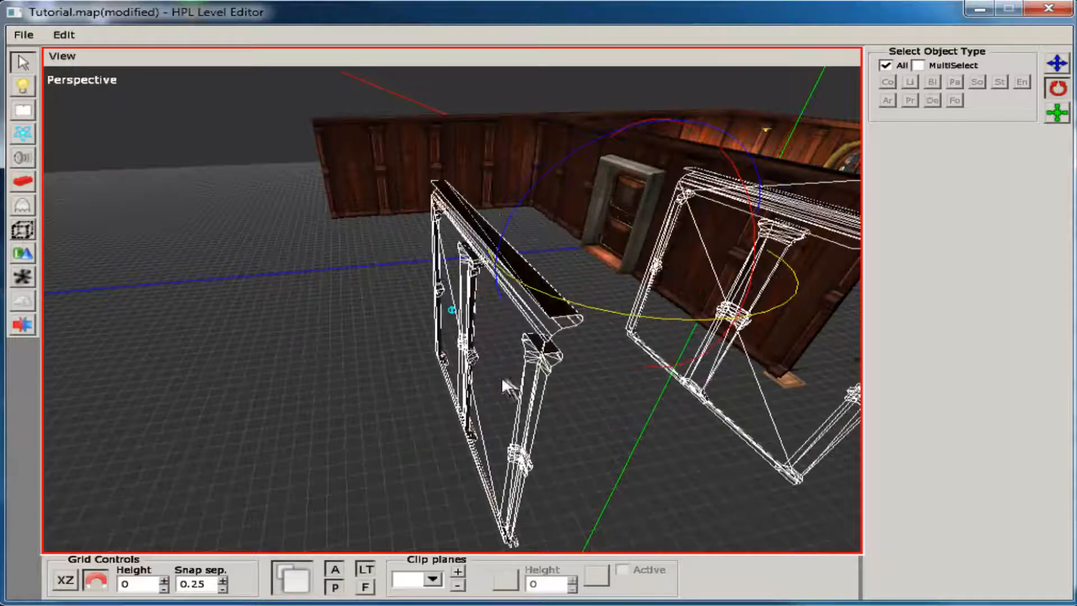
{"action": "left_click", "coordinate": [583, 425]}
Rotate each of the two wall sections at X 7 a further quarter turn so they face into the new area outside the door
{"action": "left_click", "coordinate": [510, 253]}
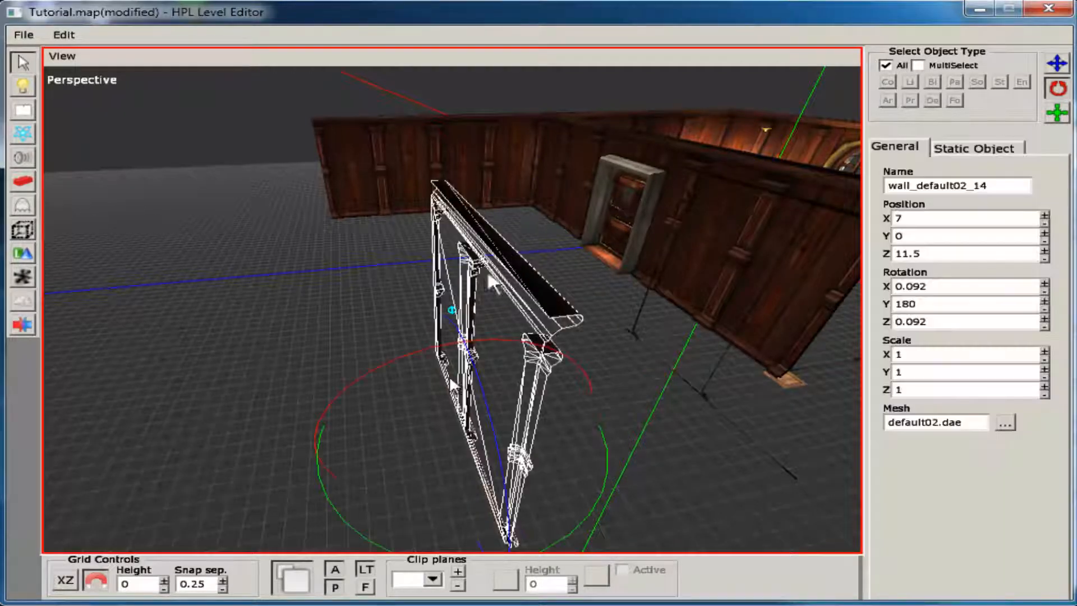
{"action": "left_click_drag", "start_coordinate": [330, 498], "coordinate": [487, 568]}
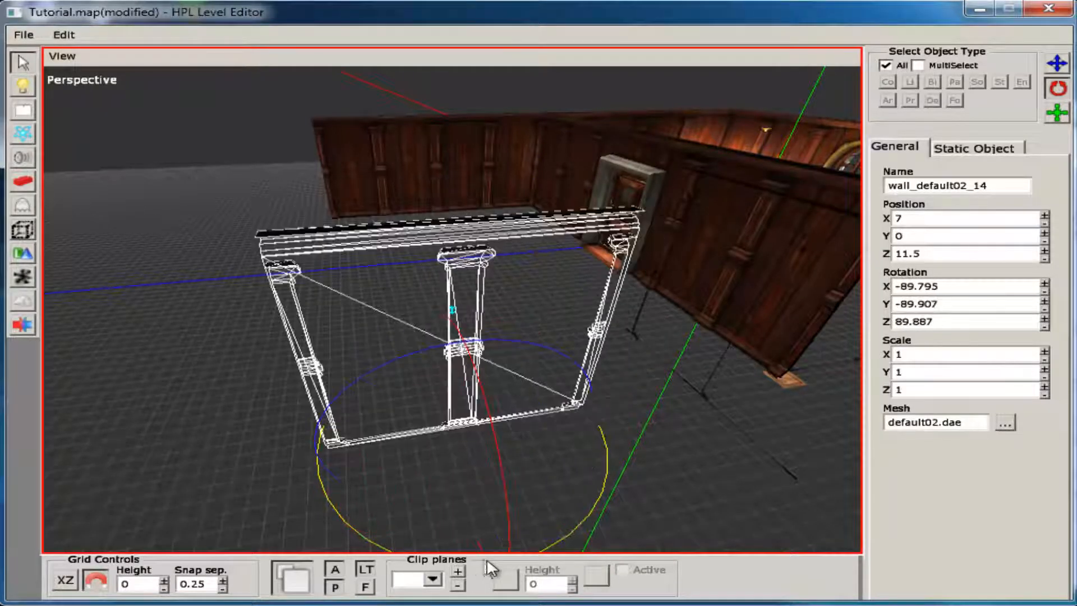
{"action": "left_click", "coordinate": [715, 376]}
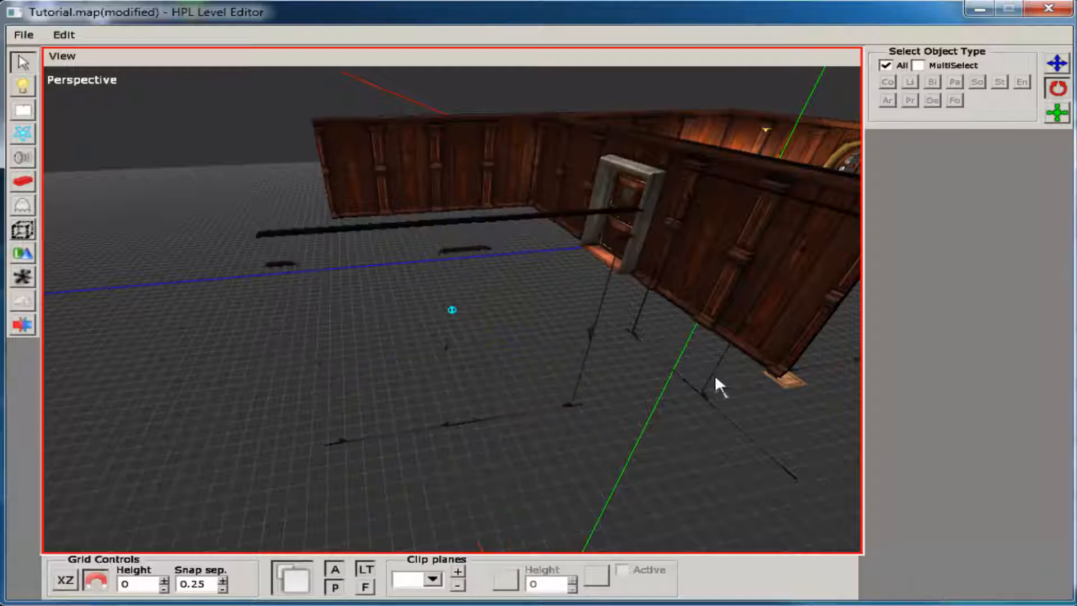
{"action": "left_click", "coordinate": [704, 388]}
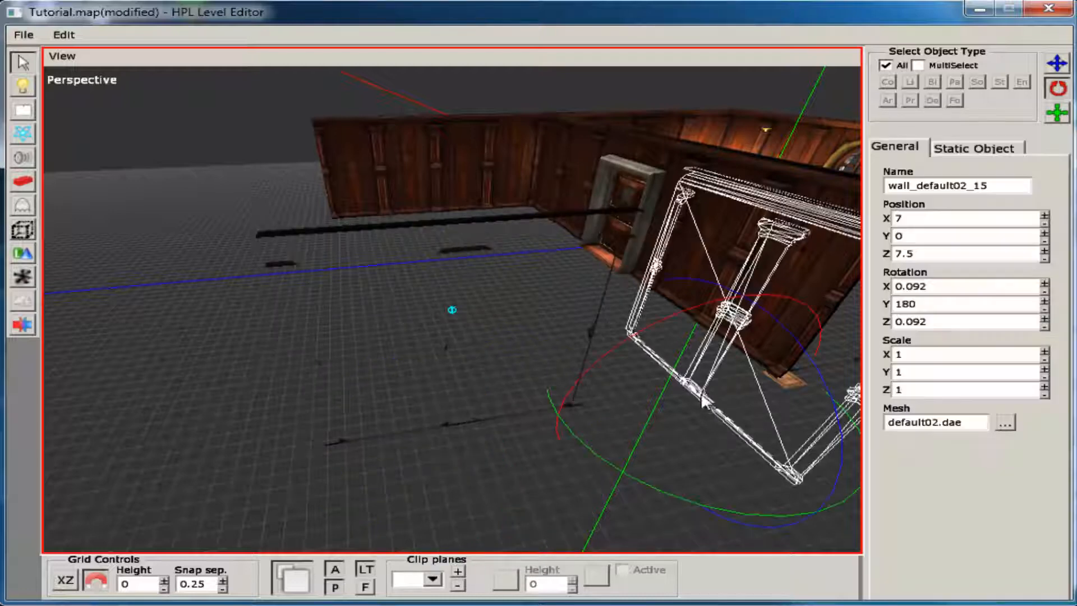
{"action": "left_click", "coordinate": [585, 440]}
{"action": "left_click_drag", "start_coordinate": [585, 440], "coordinate": [717, 507]}
{"action": "left_click_drag", "start_coordinate": [439, 422], "coordinate": [609, 492], "text": "alt"}
{"action": "left_click", "coordinate": [600, 482]}
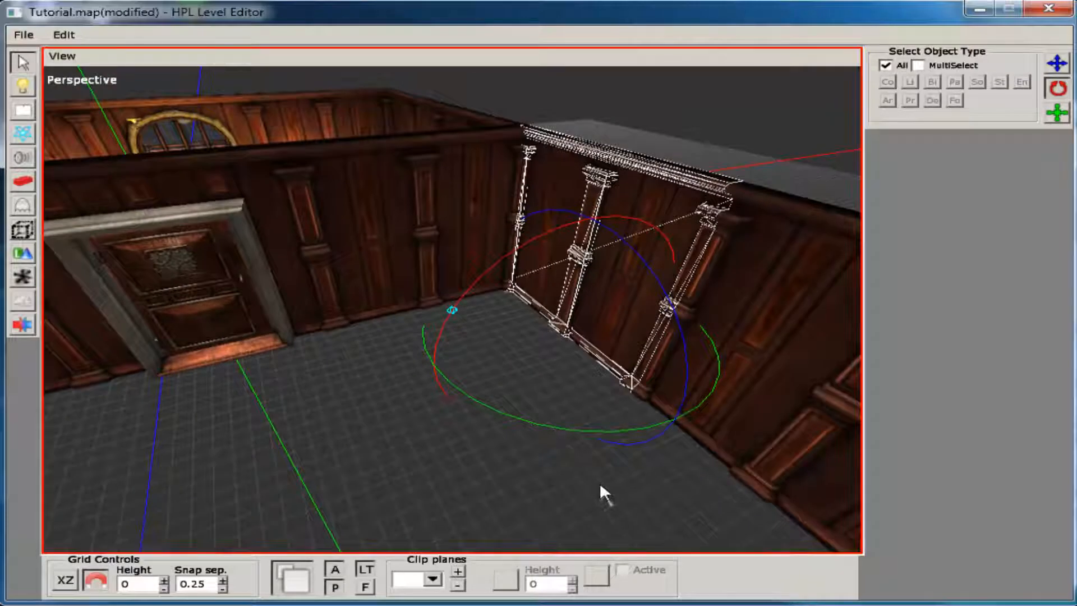
{"action": "left_click_drag", "start_coordinate": [666, 450], "coordinate": [683, 475], "text": "alt"}
{"action": "left_click", "coordinate": [683, 474]}
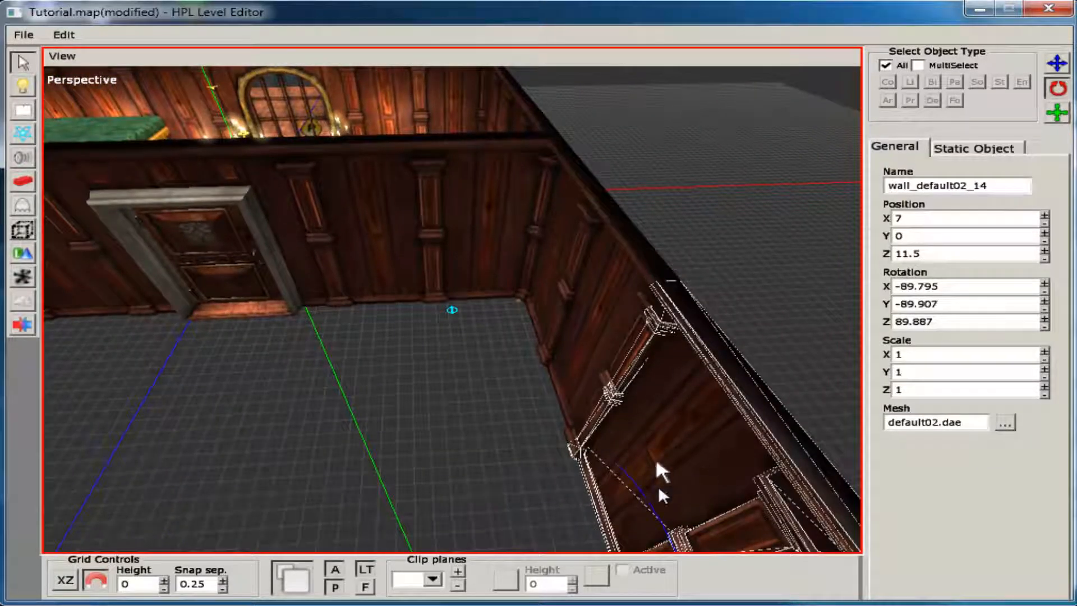
{"action": "key", "text": "q"}
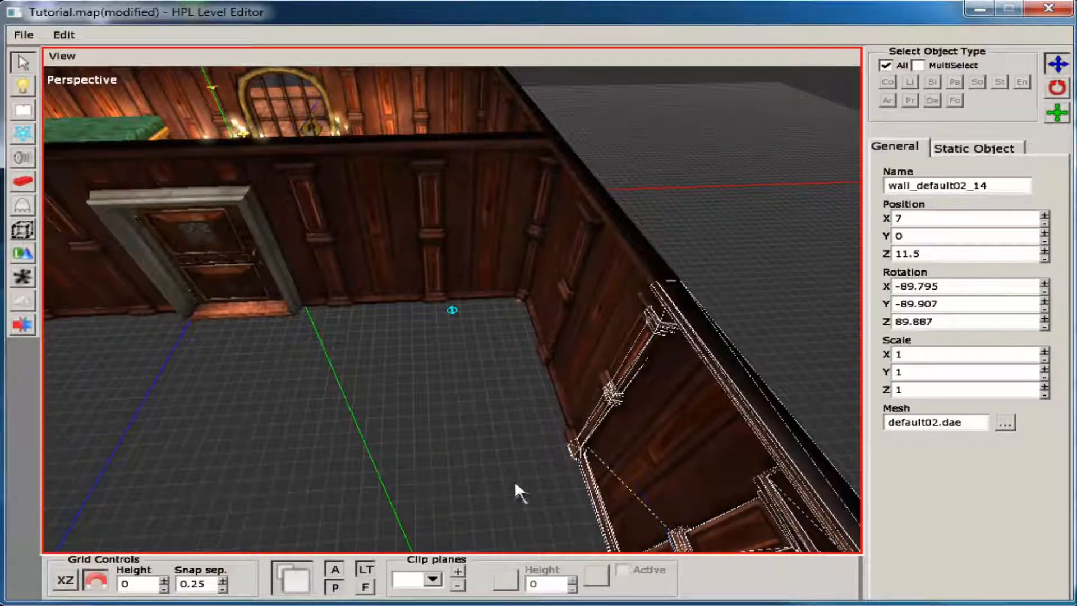
{"action": "middle_click_drag", "start_coordinate": [512, 481], "coordinate": [616, 429], "text": "alt"}
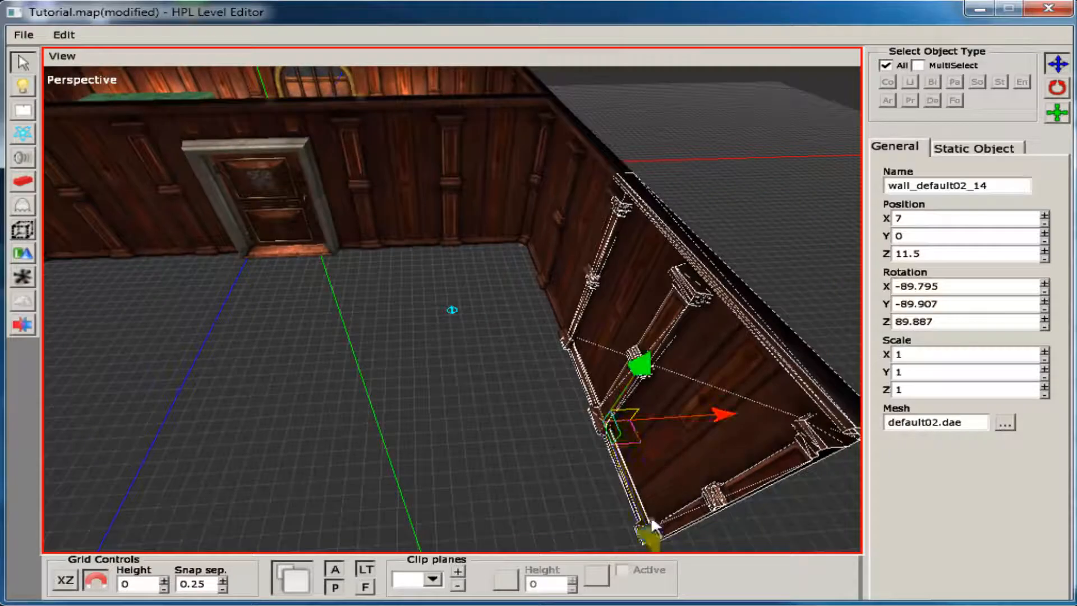
{"action": "left_click_drag", "start_coordinate": [650, 516], "coordinate": [649, 528]}
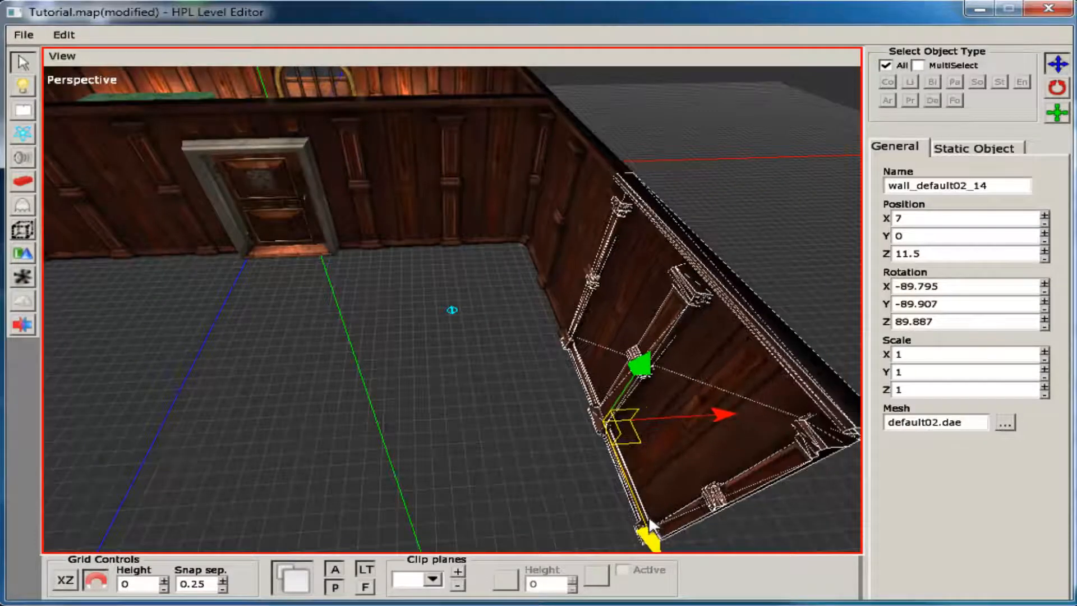
{"action": "left_click", "coordinate": [458, 444]}
Inspect the new walls up close, switching the ambient and point lighting off and back on to compare their look
{"action": "left_click_drag", "start_coordinate": [452, 435], "coordinate": [742, 355], "text": "alt"}
{"action": "right_click_drag", "start_coordinate": [675, 365], "coordinate": [704, 526], "text": "alt"}
{"action": "right_click_drag", "start_coordinate": [499, 359], "coordinate": [696, 496], "text": "alt"}
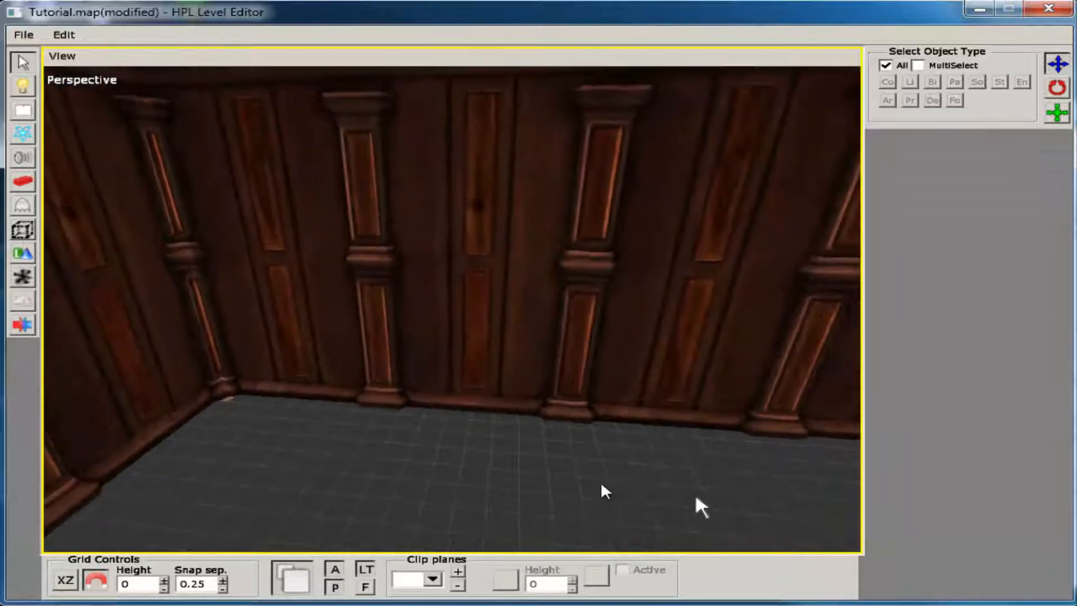
{"action": "left_click", "coordinate": [338, 569]}
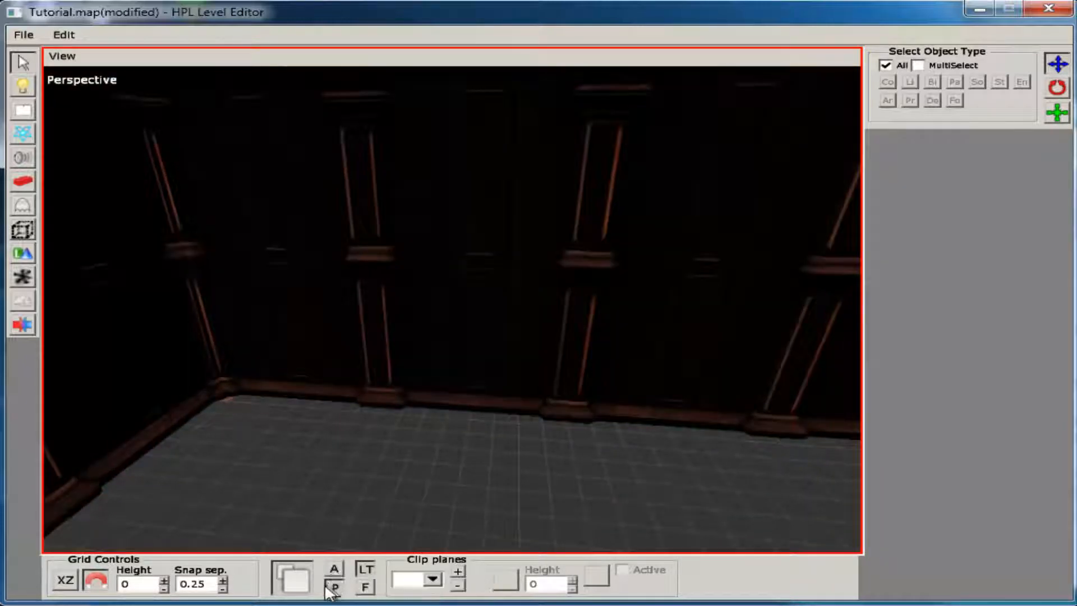
{"action": "left_click", "coordinate": [334, 587]}
{"action": "left_click", "coordinate": [334, 587]}
{"action": "left_click", "coordinate": [335, 567]}
{"action": "right_click_drag", "start_coordinate": [532, 474], "coordinate": [635, 274], "text": "alt"}
{"action": "right_click_drag", "start_coordinate": [437, 275], "coordinate": [385, 308], "text": "alt"}
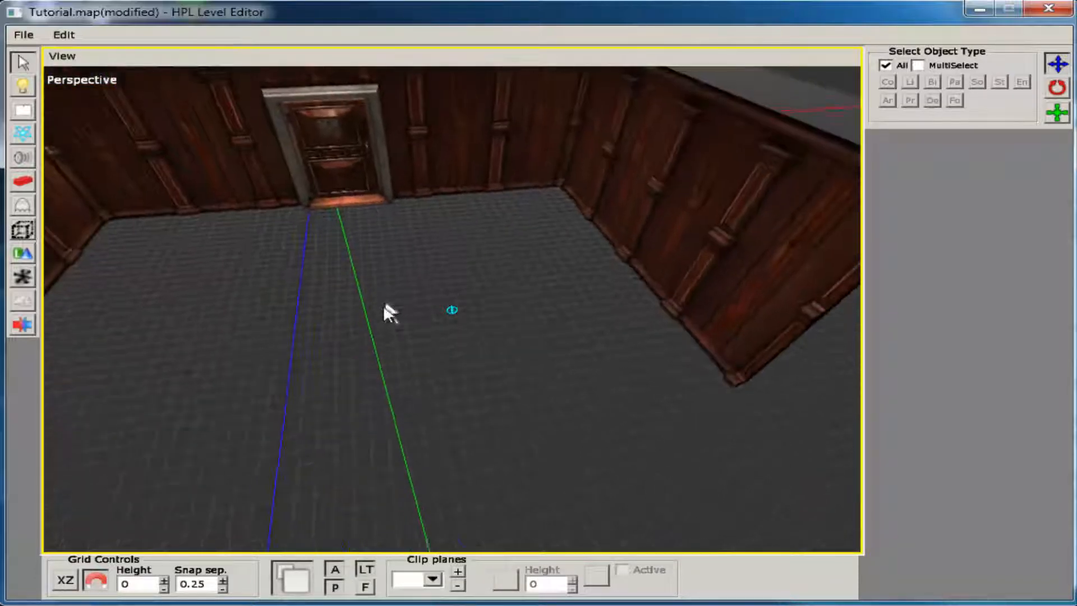
Duplicate the two side wall sections at X 7 together and move the copies to X 3, at Z 11.25 and 15.25
{"action": "left_click", "coordinate": [611, 159]}
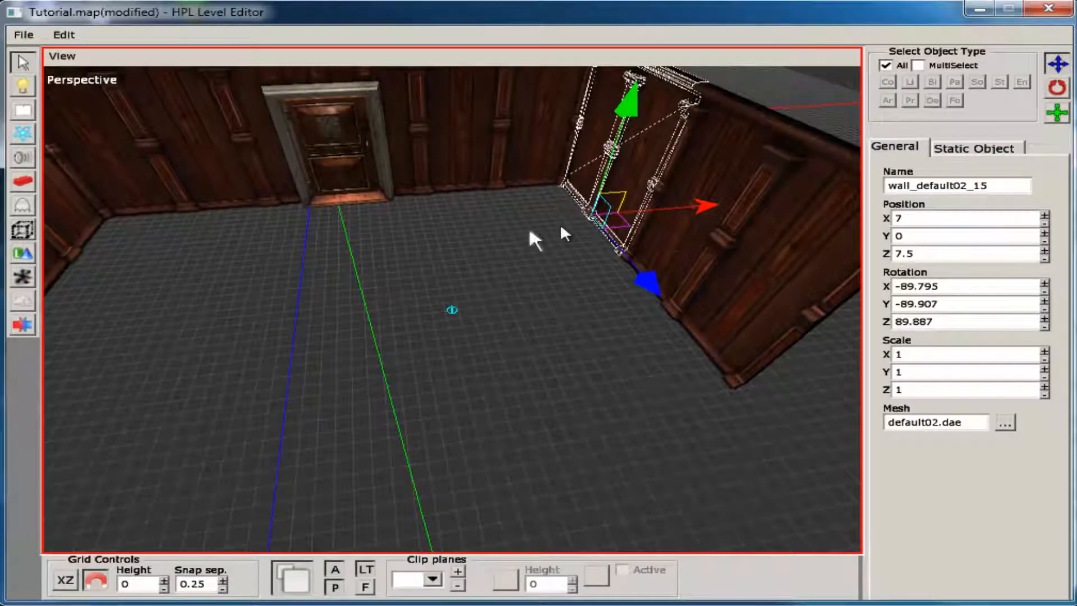
{"action": "left_click_drag", "start_coordinate": [565, 221], "coordinate": [726, 321]}
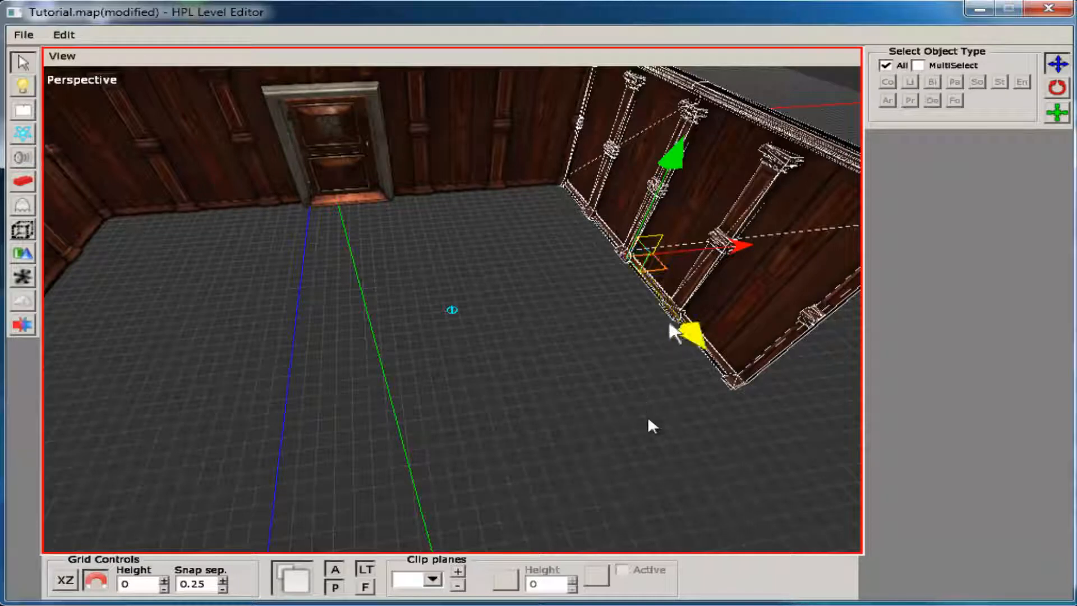
{"action": "left_click_drag", "start_coordinate": [672, 327], "coordinate": [714, 500]}
{"action": "key", "text": "w"}
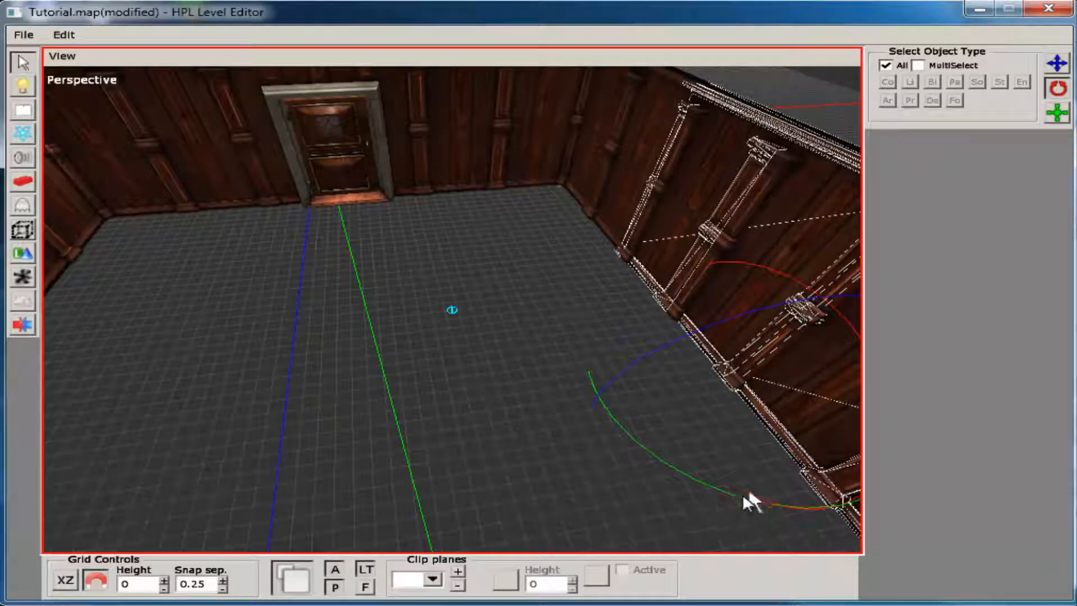
{"action": "key", "text": "q"}
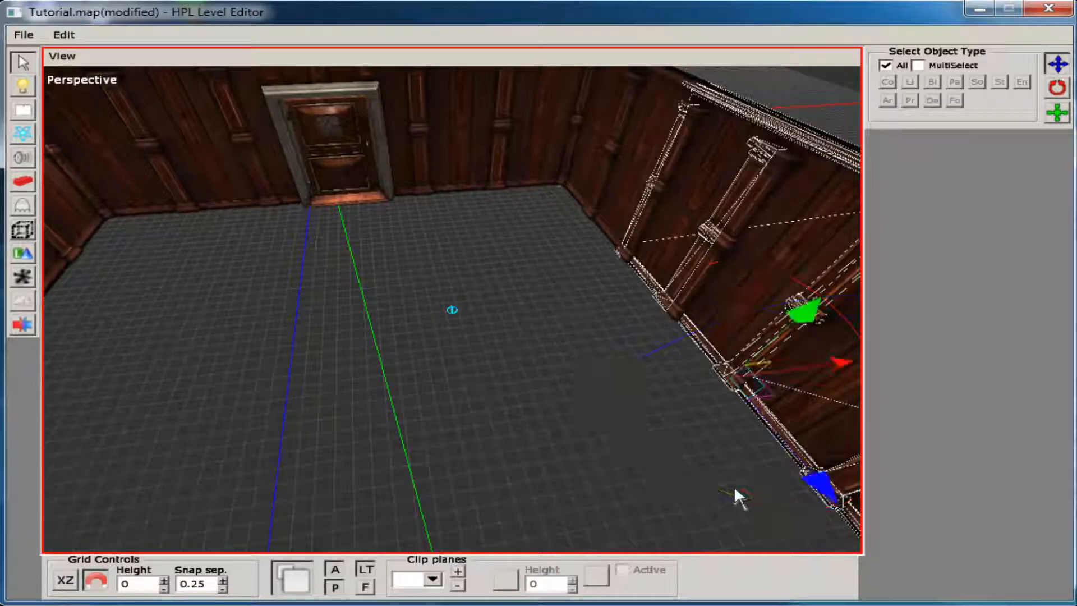
{"action": "left_click_drag", "start_coordinate": [832, 373], "coordinate": [586, 443]}
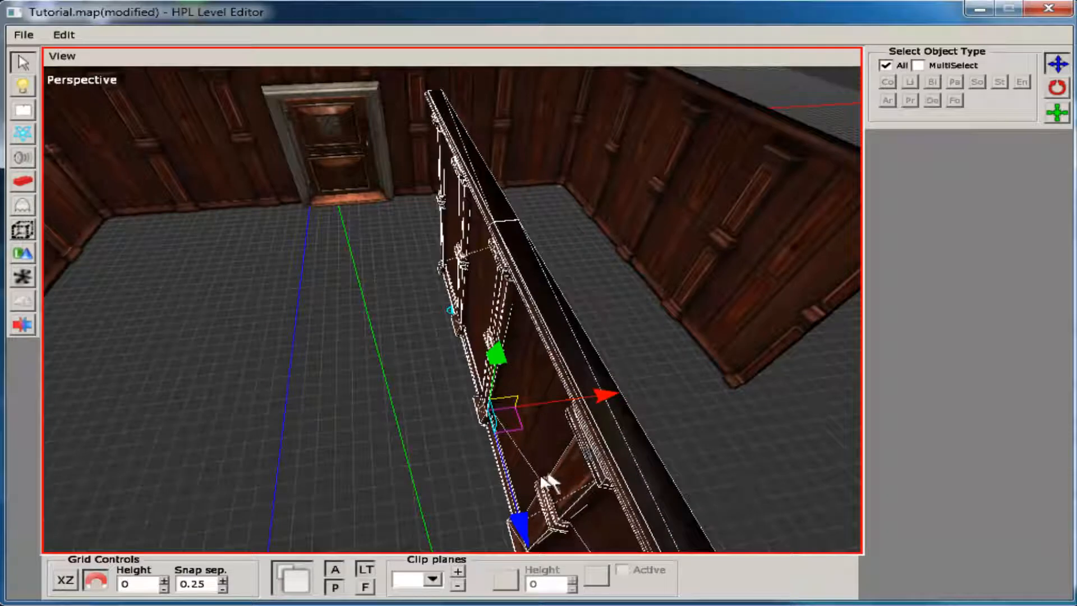
Rotate the copied wall section at X 3, Z 11.25 a quarter turn about the vertical axis to a Y rotation of 0
{"action": "key", "text": "w"}
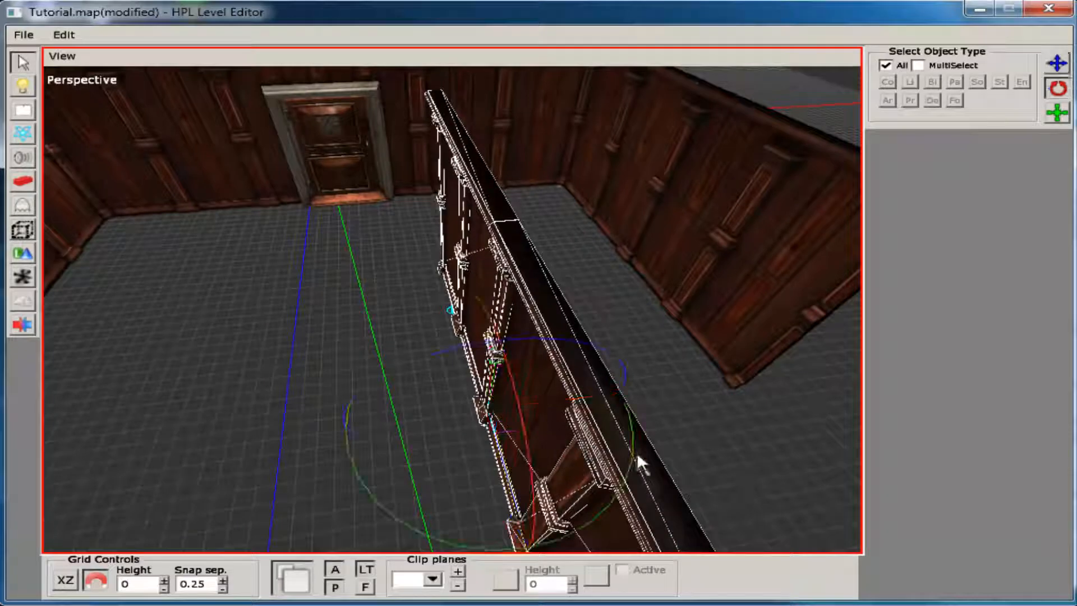
{"action": "middle_click_drag", "start_coordinate": [413, 442], "coordinate": [604, 401], "text": "alt"}
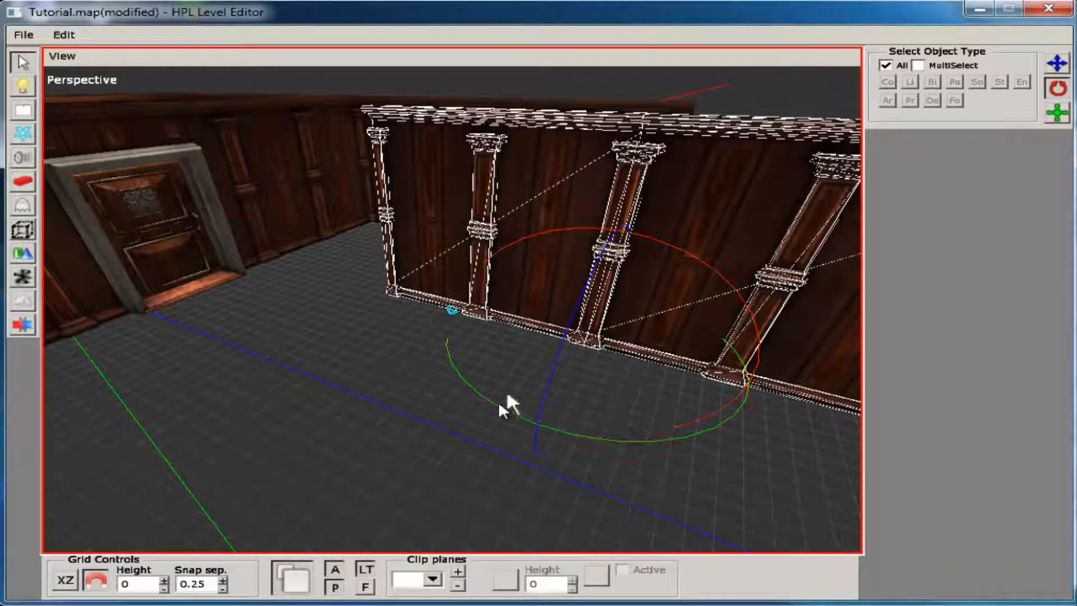
{"action": "mouse_move", "coordinate": [504, 404]}
{"action": "left_mouse_down"}
{"action": "mouse_move", "coordinate": [524, 428]}
{"action": "mouse_move", "coordinate": [591, 436]}
{"action": "mouse_move", "coordinate": [513, 397]}
{"action": "left_mouse_up"}
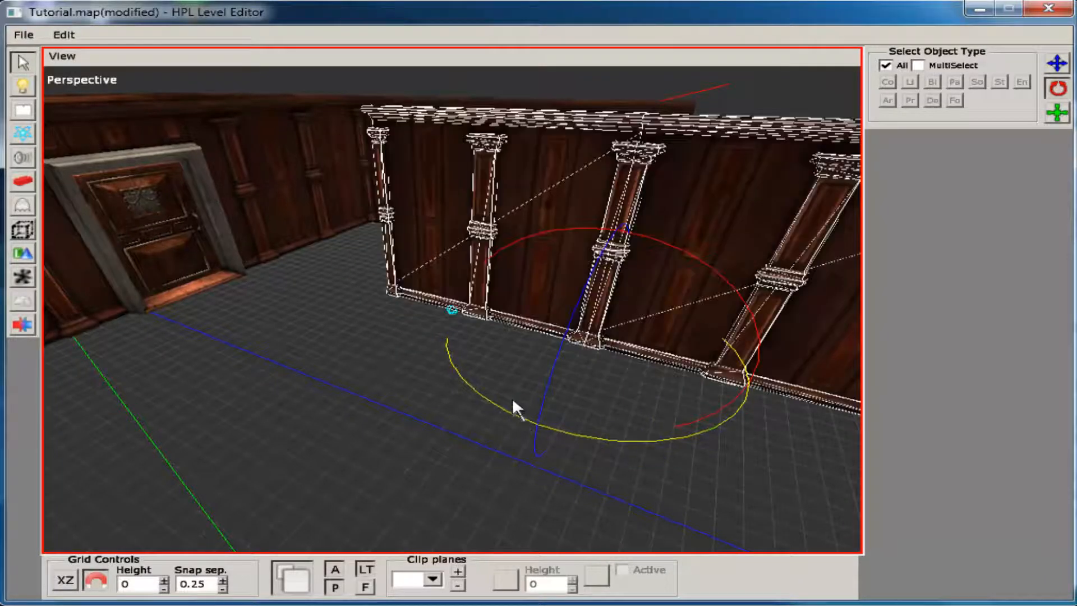
{"action": "left_click", "coordinate": [478, 388]}
{"action": "left_click", "coordinate": [515, 228]}
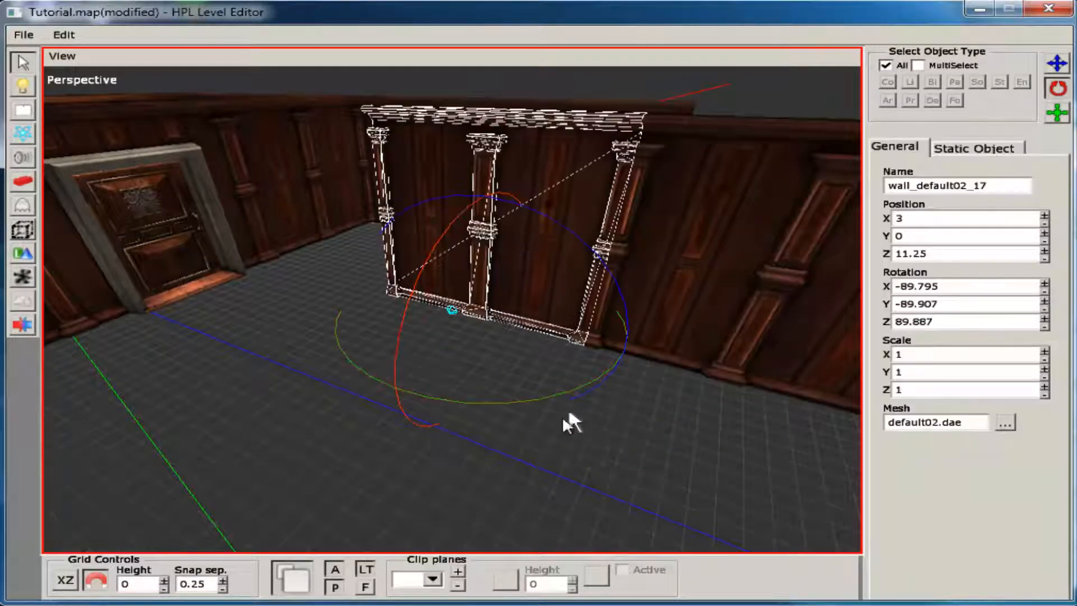
{"action": "left_click_drag", "start_coordinate": [551, 391], "coordinate": [390, 422]}
Move the rotated wall section to X -3, Z 13.5 so it closes the far corner with the side wall at X -5
{"action": "middle_click_drag", "start_coordinate": [411, 448], "coordinate": [662, 185], "text": "alt"}
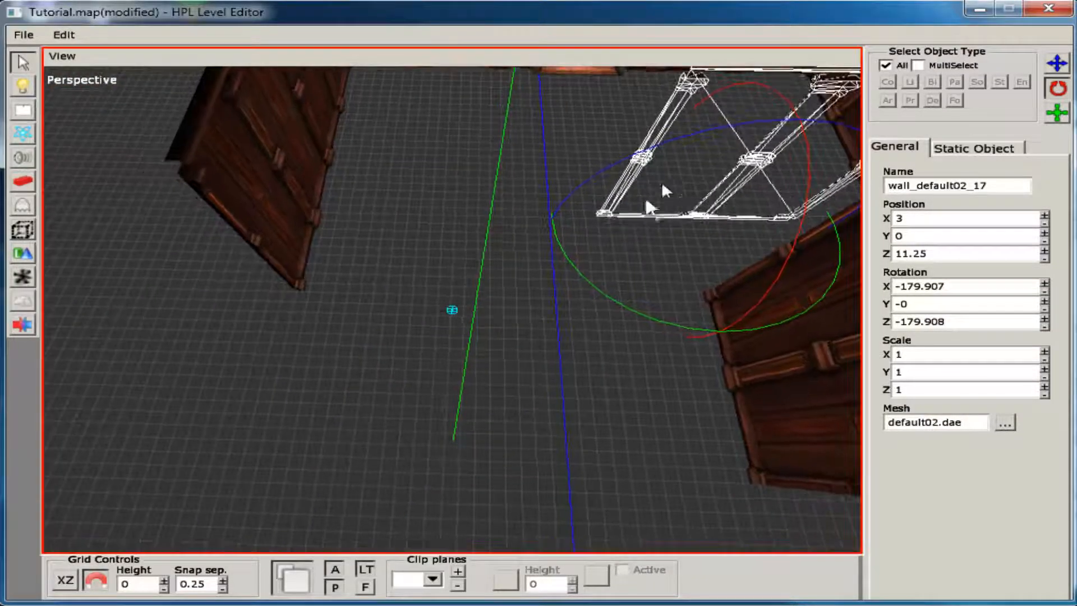
{"action": "key", "text": "t"}
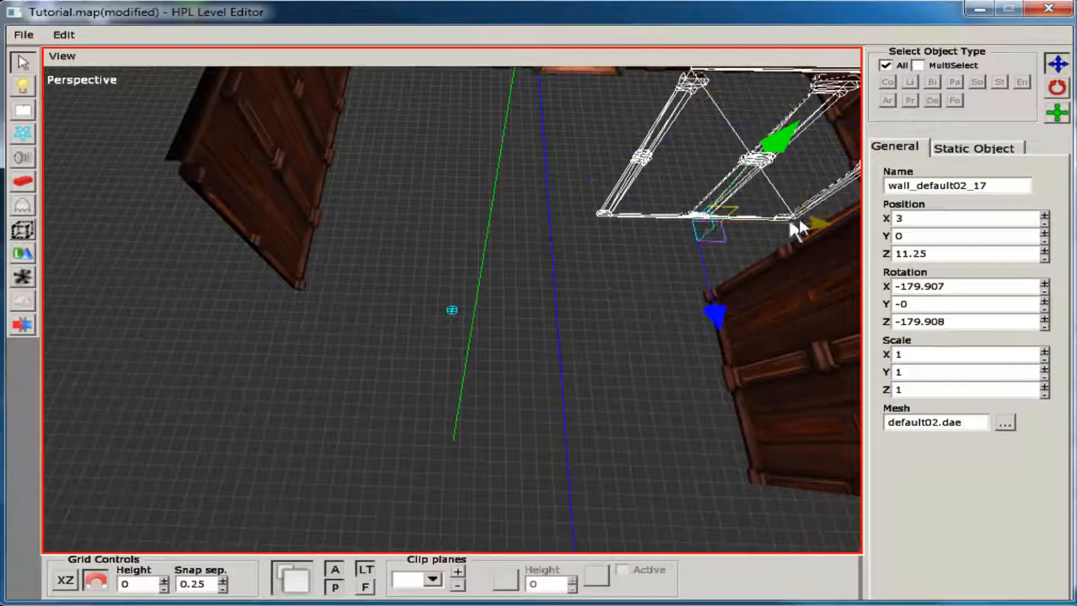
{"action": "left_click_drag", "start_coordinate": [798, 219], "coordinate": [494, 270]}
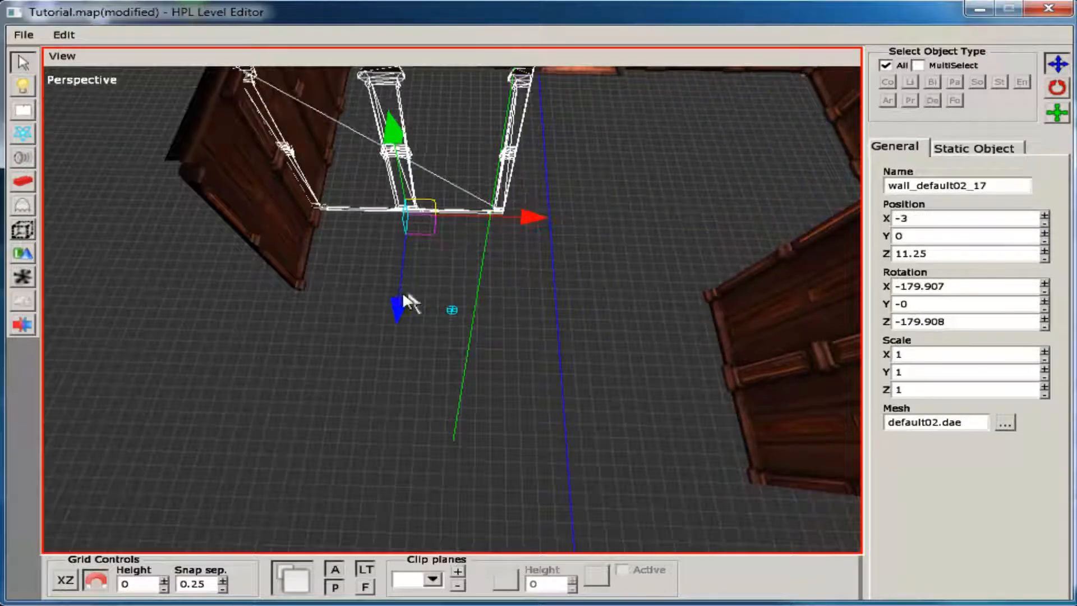
{"action": "key", "text": "Delete"}
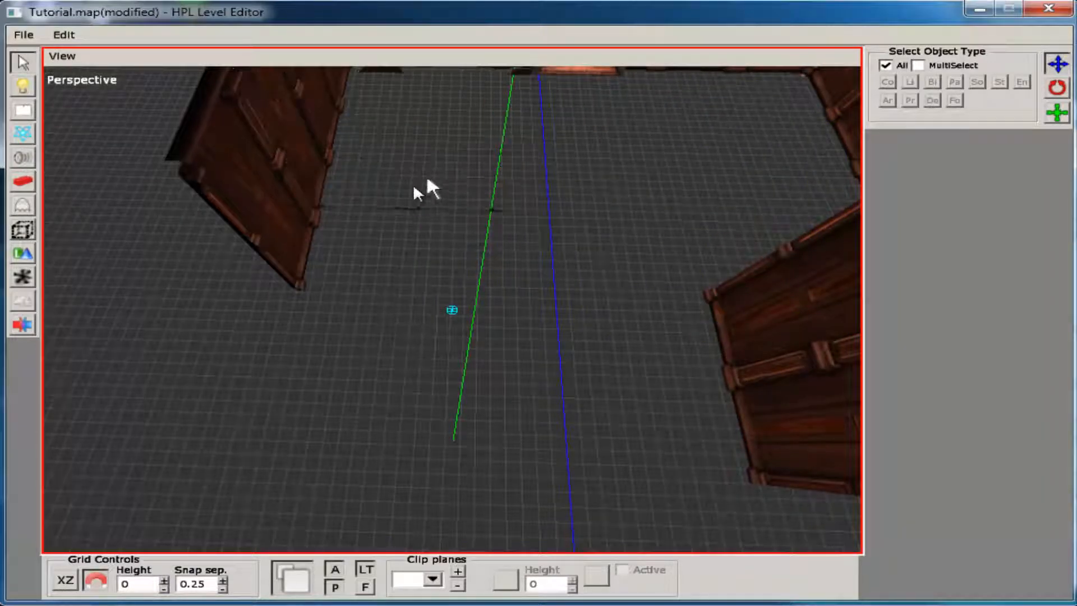
{"action": "left_click", "coordinate": [403, 210]}
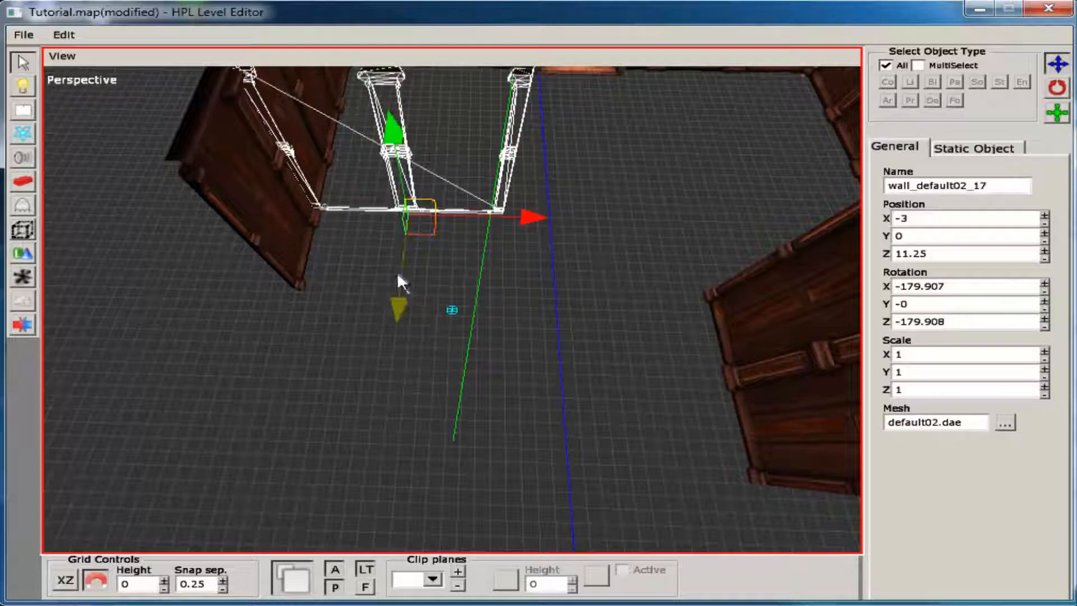
{"action": "left_click_drag", "start_coordinate": [399, 275], "coordinate": [395, 369]}
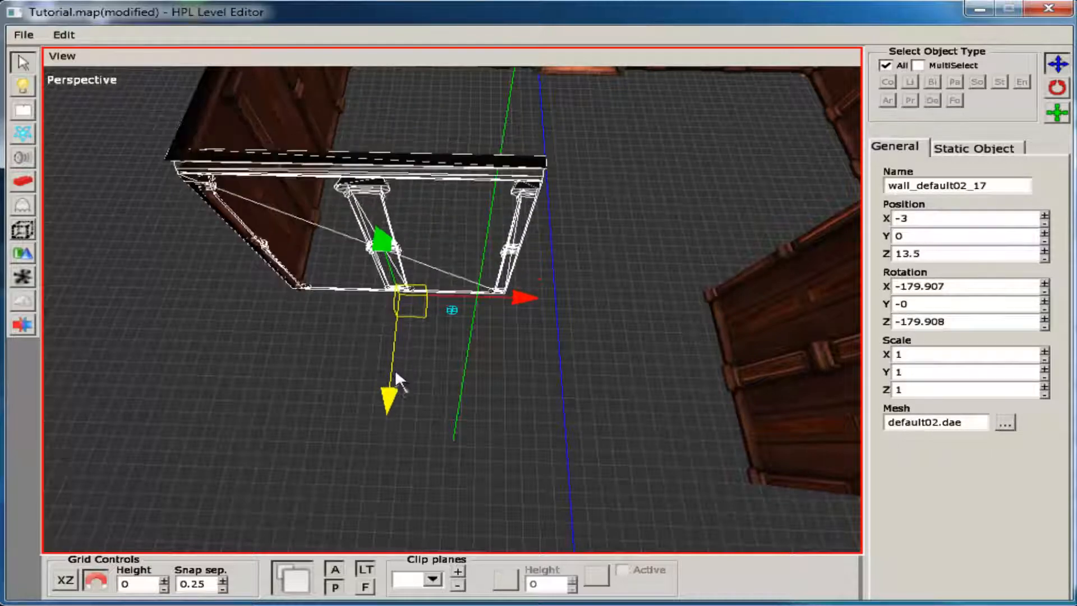
{"action": "left_click_drag", "start_coordinate": [599, 261], "coordinate": [32, 170], "text": "alt"}
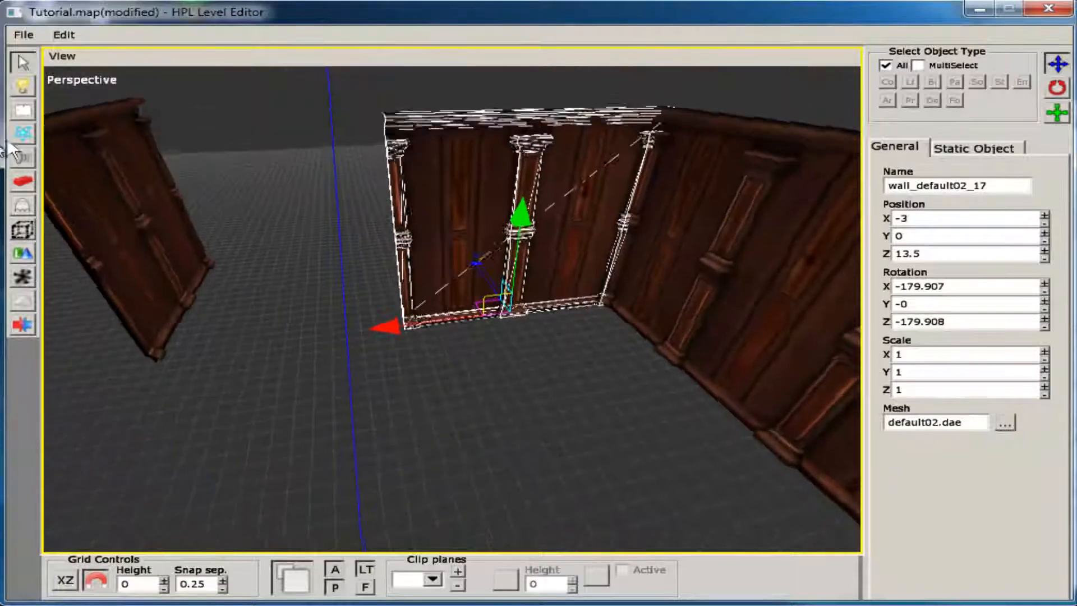
Rotate the other copied wall section at X 3 a quarter turn about the vertical axis and move it to X 1, Z 13.5
{"action": "left_click", "coordinate": [325, 379]}
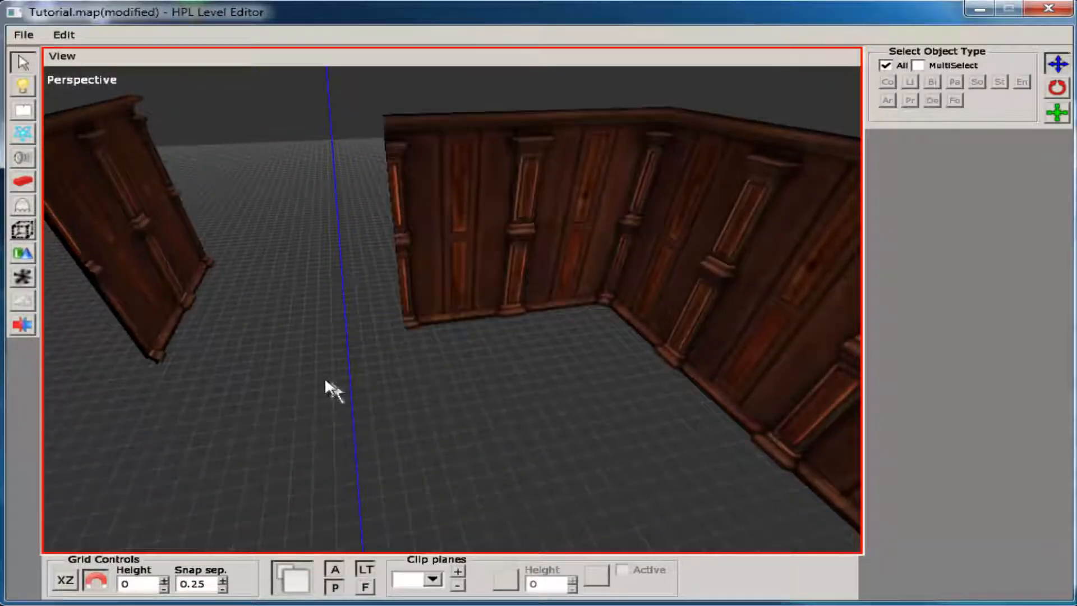
{"action": "left_click", "coordinate": [126, 208]}
{"action": "left_click_drag", "start_coordinate": [616, 404], "coordinate": [774, 443], "text": "alt"}
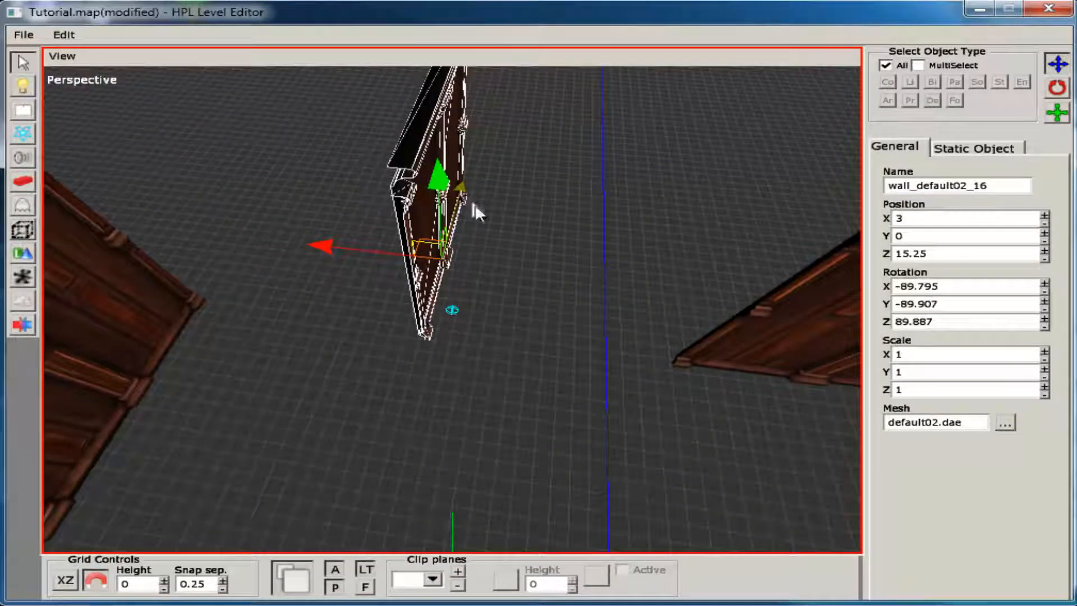
{"action": "key", "text": "r"}
{"action": "left_click_drag", "start_coordinate": [553, 330], "coordinate": [396, 381]}
{"action": "key", "text": "t"}
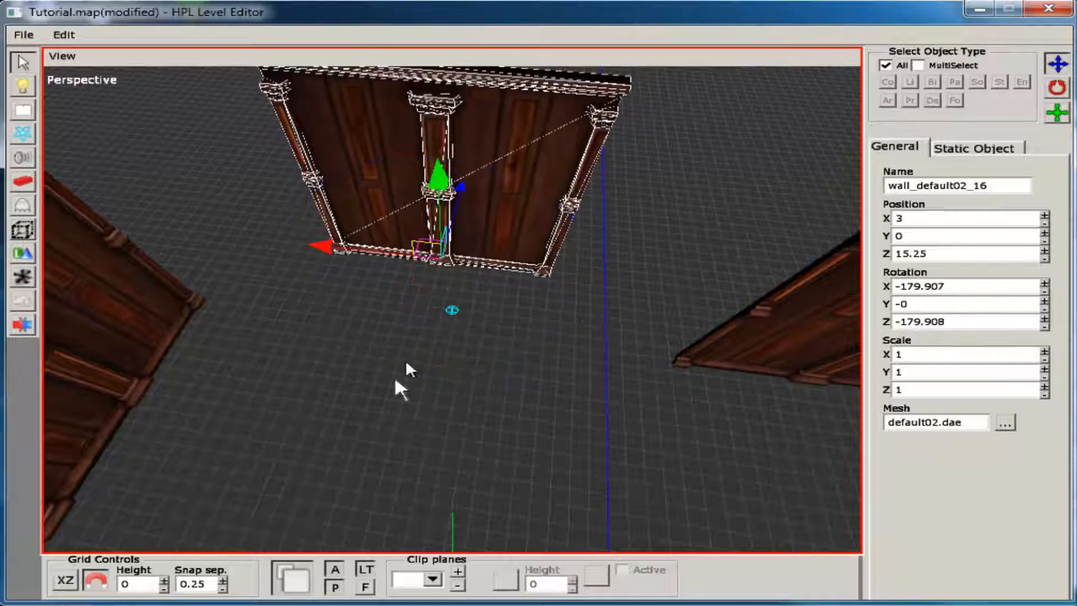
{"action": "left_click_drag", "start_coordinate": [364, 253], "coordinate": [443, 279]}
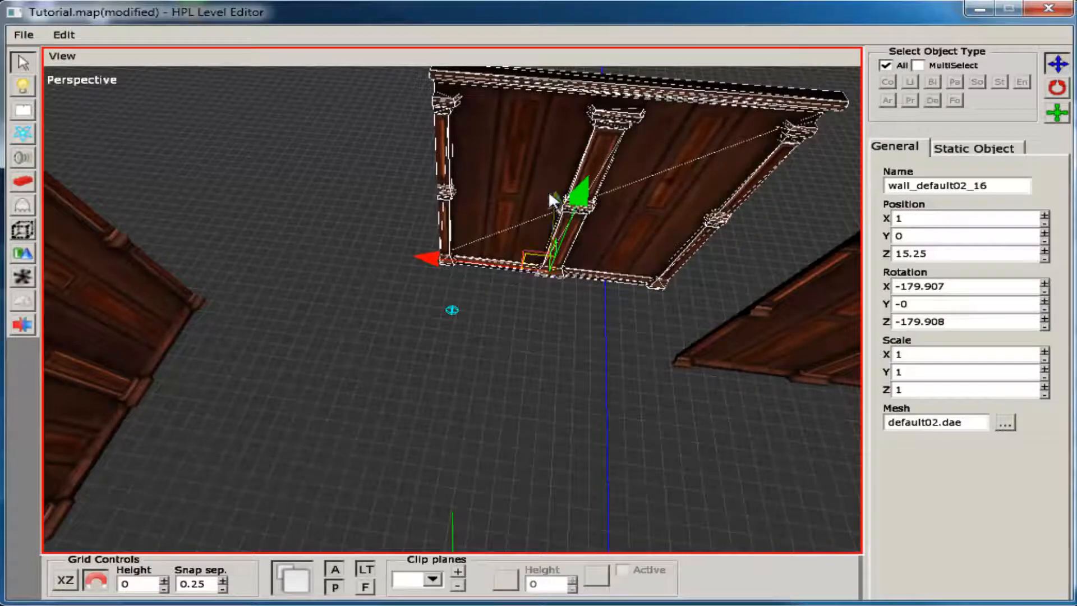
{"action": "left_click_drag", "start_coordinate": [548, 191], "coordinate": [447, 336]}
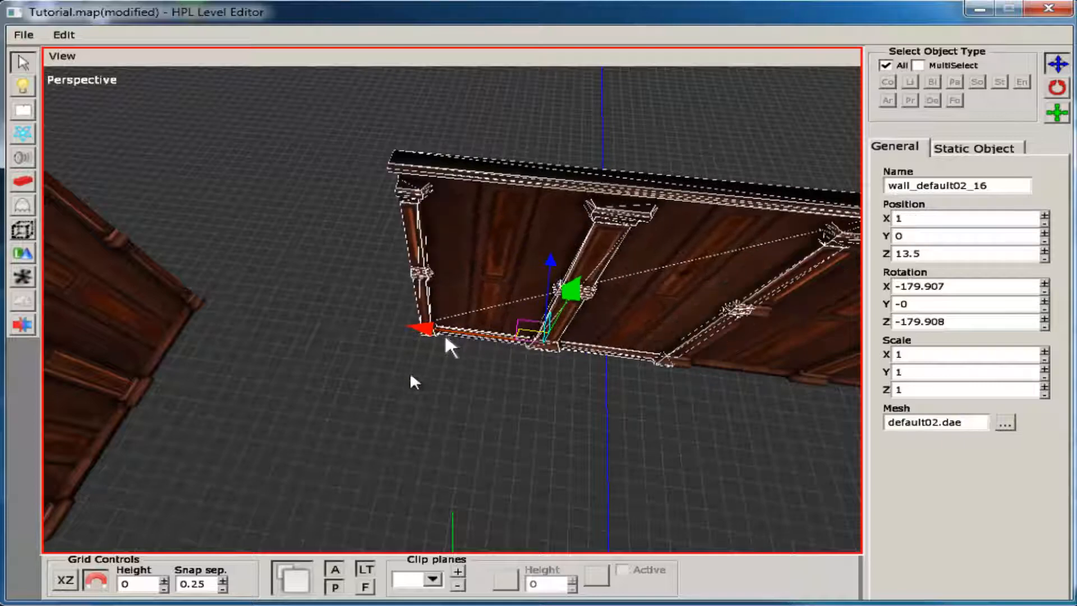
Duplicate the end wall section at X 1 and move the copy to X 5 to close the corner with the X 7 side wall
{"action": "left_click", "coordinate": [385, 378]}
{"action": "mouse_move", "coordinate": [334, 376]}
{"action": "left_mouse_down", "text": "alt"}
{"action": "mouse_move", "coordinate": [303, 354]}
{"action": "mouse_move", "coordinate": [622, 389]}
{"action": "mouse_move", "coordinate": [413, 373]}
{"action": "mouse_move", "coordinate": [672, 316]}
{"action": "left_mouse_up", "text": "alt"}
{"action": "left_click", "coordinate": [664, 327]}
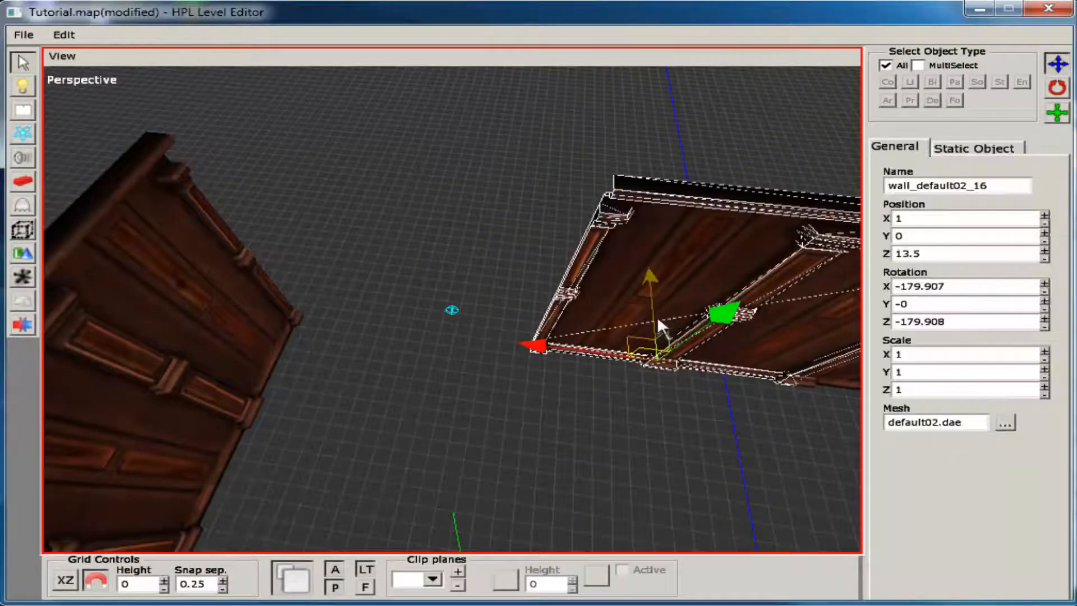
{"action": "key", "text": "ctrl+d"}
{"action": "left_click_drag", "start_coordinate": [530, 341], "coordinate": [272, 338]}
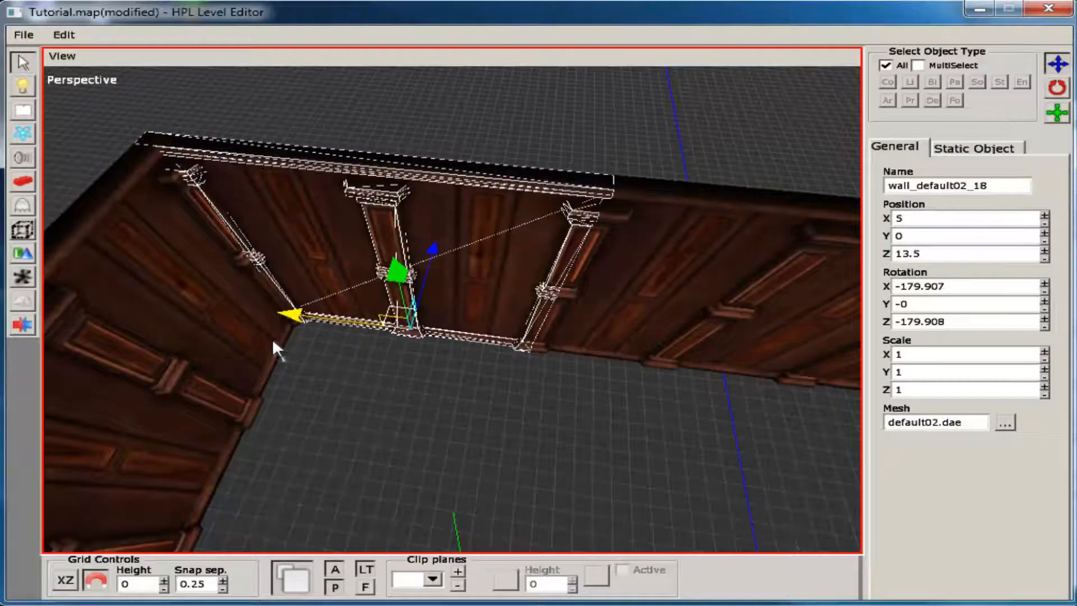
{"action": "left_click", "coordinate": [408, 413]}
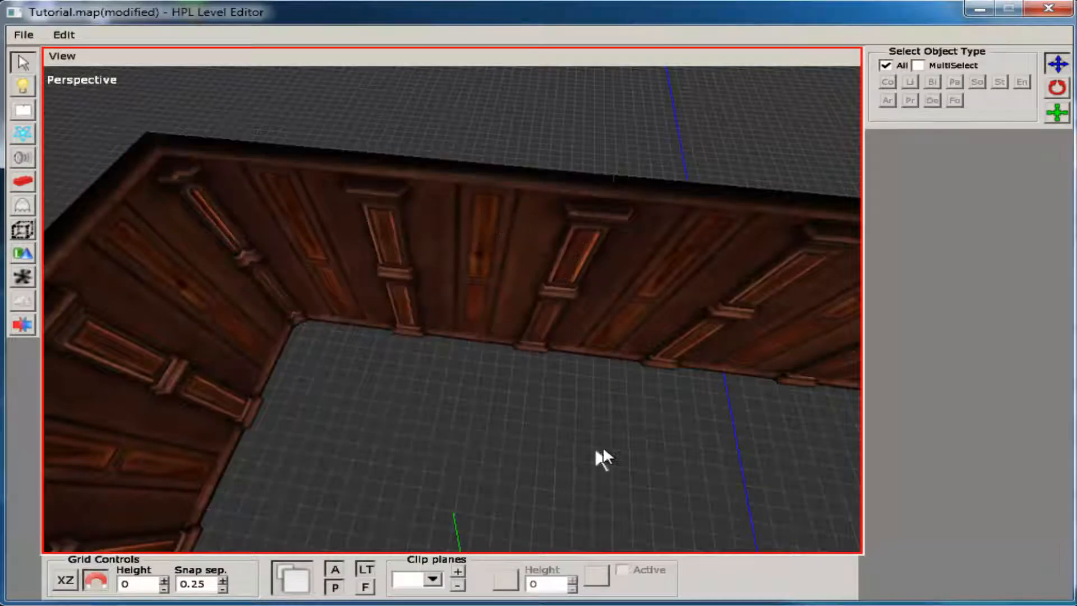
{"action": "left_click_drag", "start_coordinate": [592, 422], "coordinate": [589, 342], "text": "alt"}
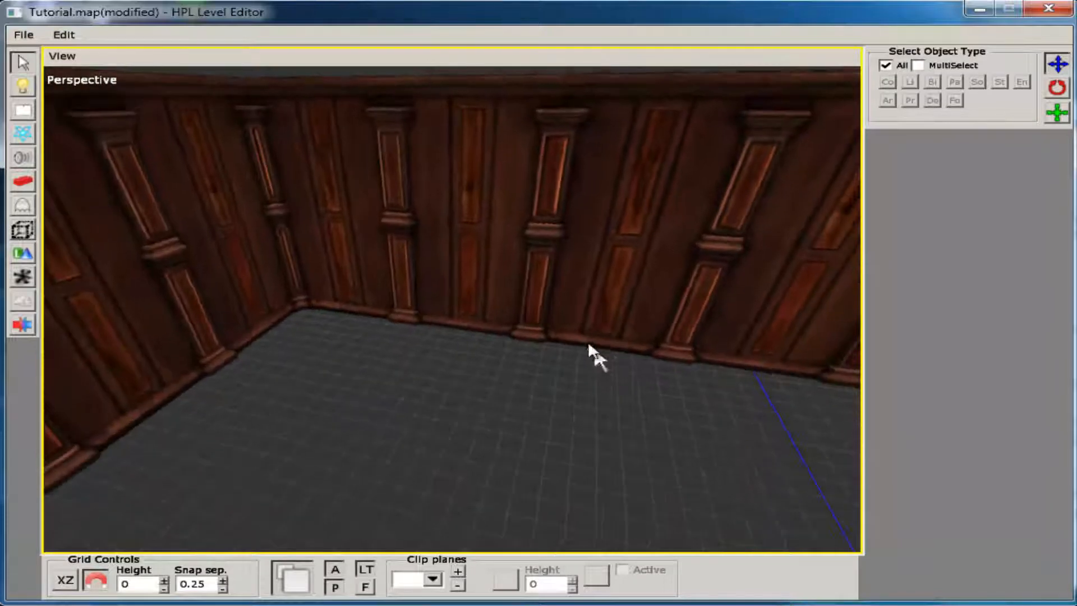
{"action": "left_click", "coordinate": [472, 219]}
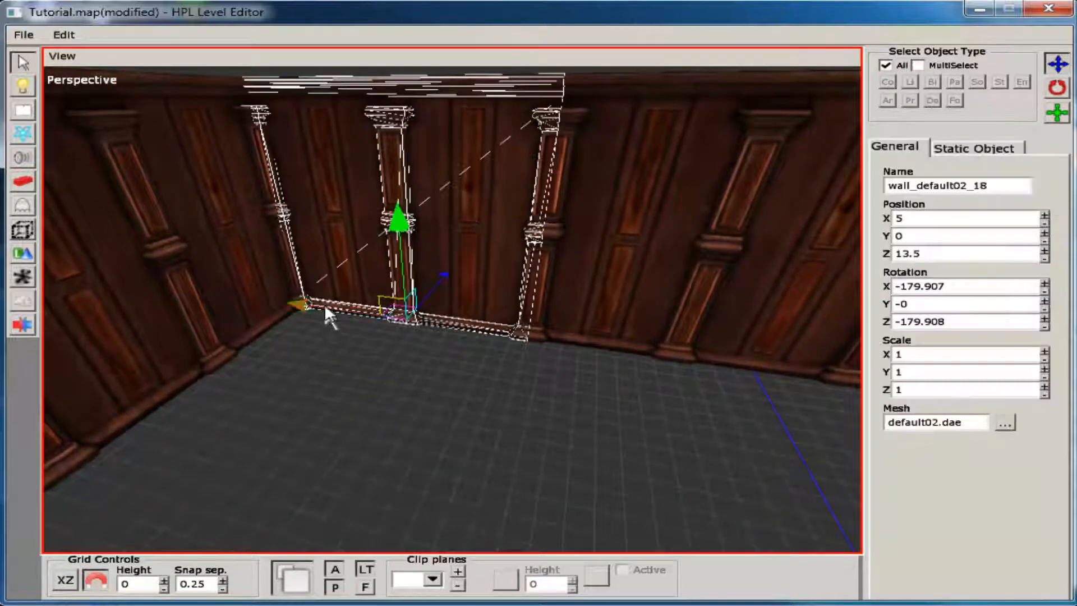
{"action": "left_click_drag", "start_coordinate": [317, 305], "coordinate": [323, 303]}
{"action": "left_click", "coordinate": [417, 400]}
{"action": "left_click_drag", "start_coordinate": [418, 400], "coordinate": [561, 351], "text": "alt"}
Rotate the bedroom's tiled floor plane about the vertical axis so its rotation is 0 on all axes
{"action": "left_click", "coordinate": [331, 313]}
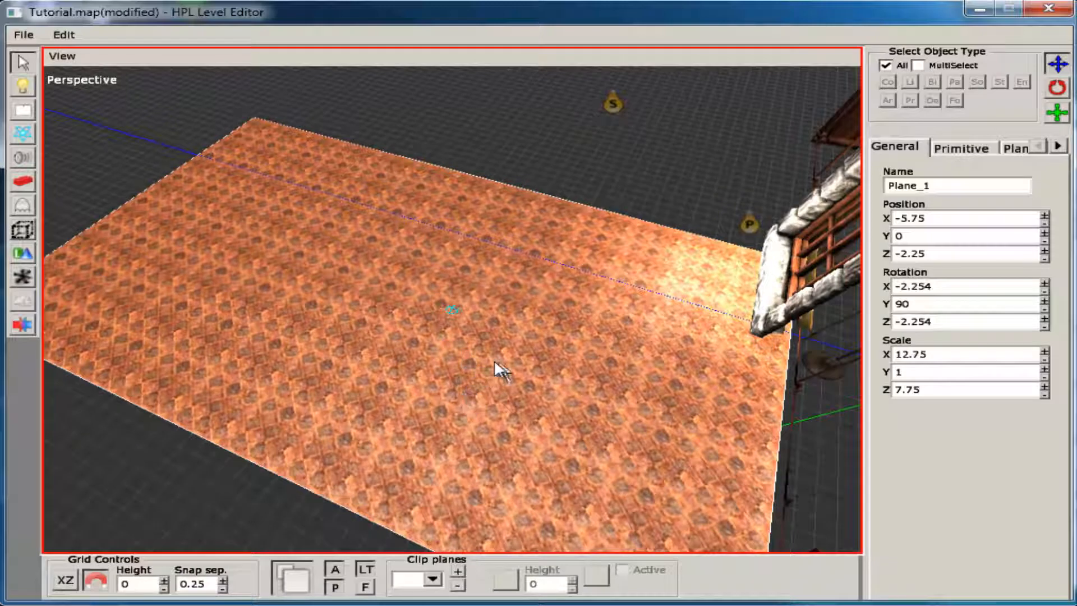
{"action": "key", "text": "w"}
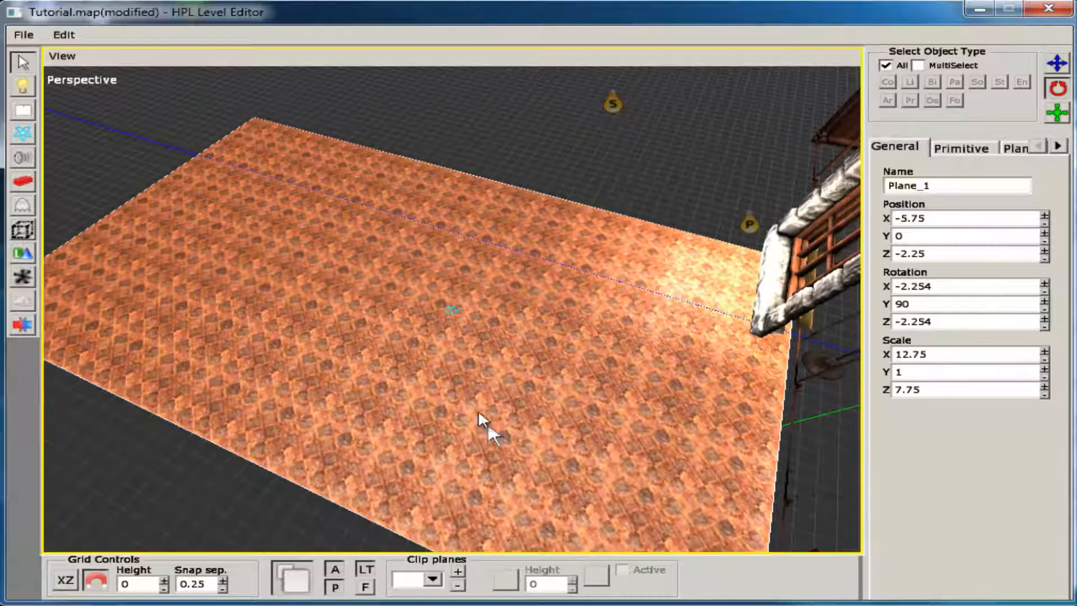
{"action": "middle_click_drag", "start_coordinate": [495, 388], "coordinate": [472, 155], "text": "alt"}
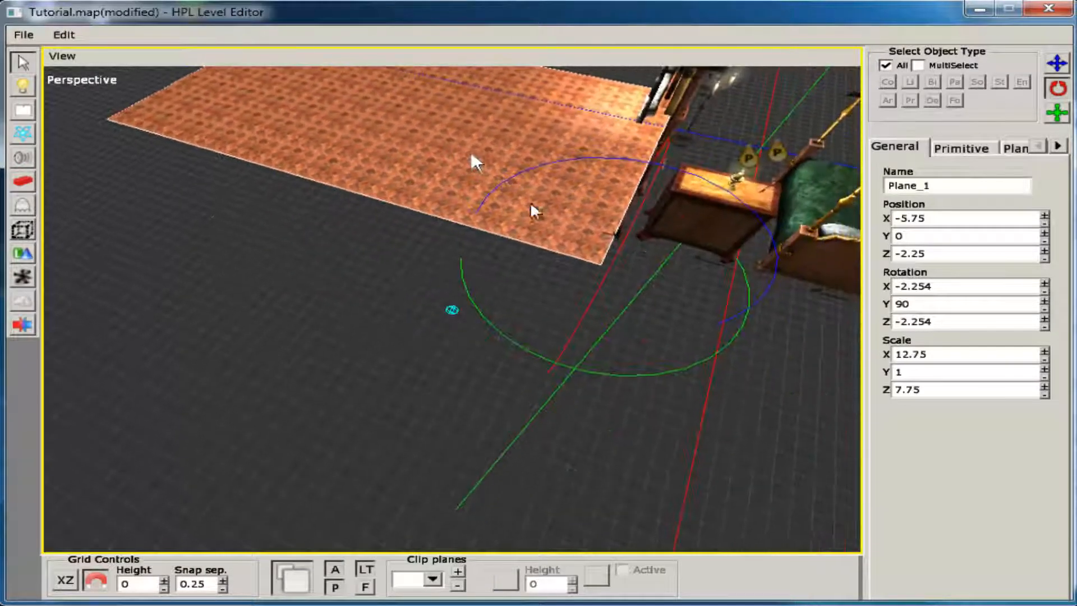
{"action": "left_click_drag", "start_coordinate": [673, 377], "coordinate": [517, 399]}
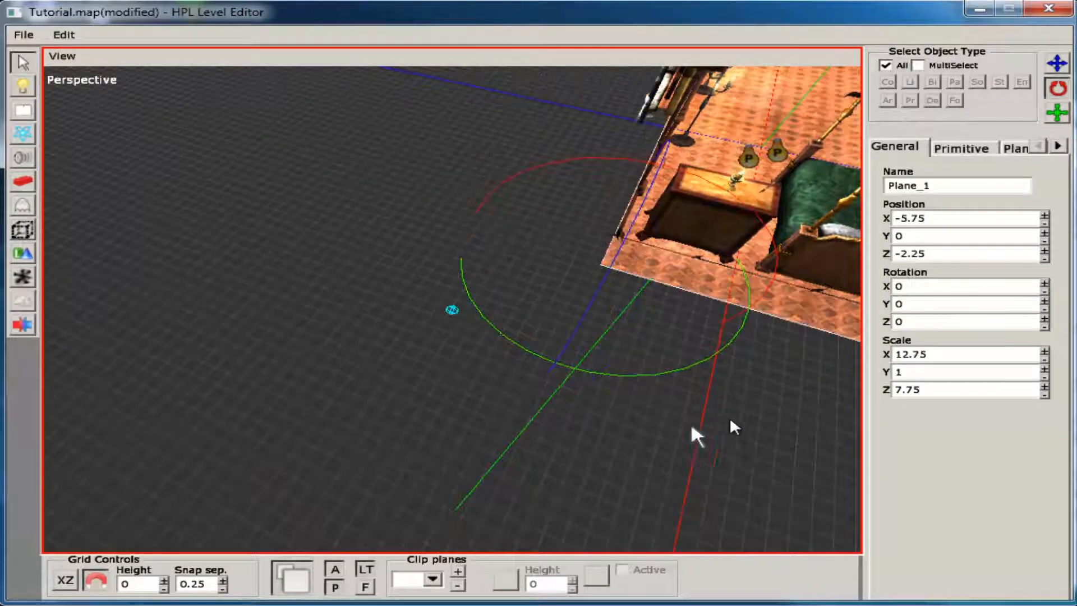
{"action": "middle_click_drag", "start_coordinate": [682, 391], "coordinate": [409, 458], "text": "alt"}
{"action": "middle_click_drag", "start_coordinate": [579, 242], "coordinate": [487, 275], "text": "alt"}
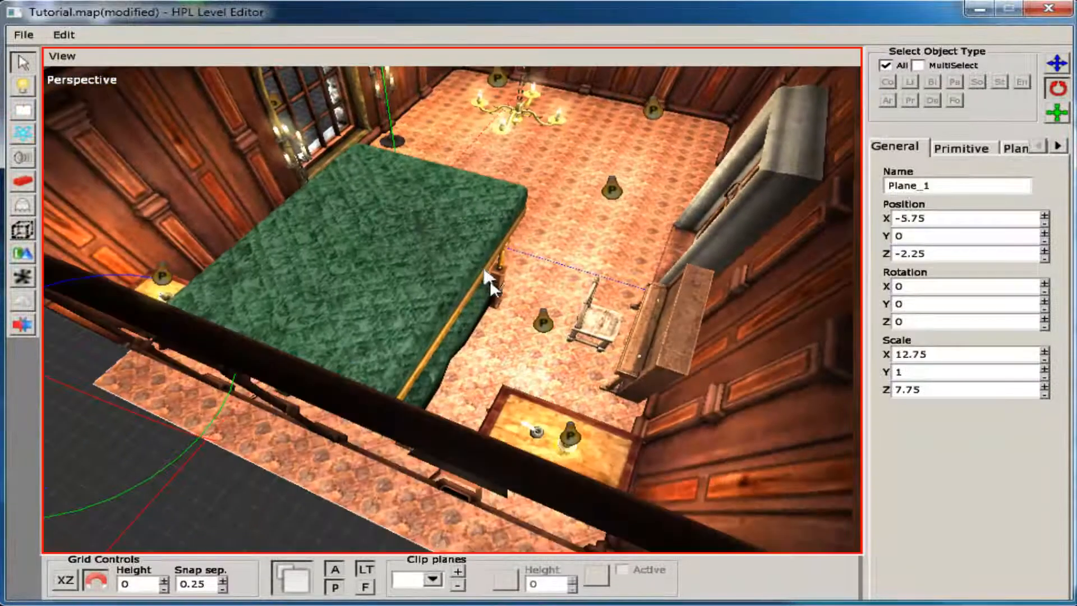
Duplicate the bedroom floor plane and move the copy along Z to 5.5, into the new room
{"action": "left_click", "coordinate": [536, 336]}
{"action": "key", "text": "t"}
{"action": "left_click_drag", "start_coordinate": [177, 432], "coordinate": [685, 578]}
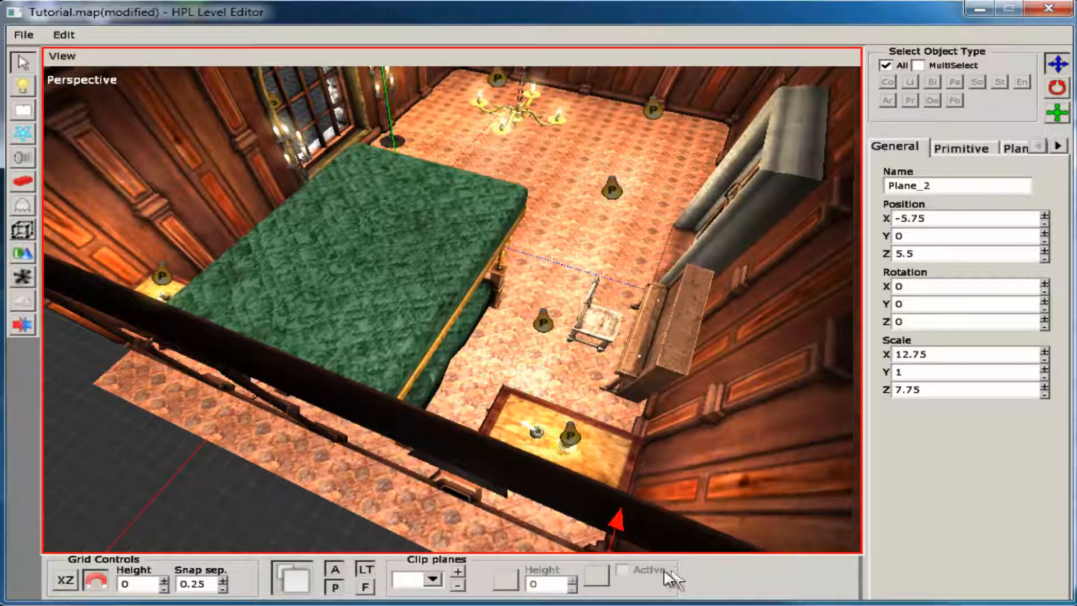
Scale the new room's floor plane to 8.25 along Z and move it to Z 5.25 so it spans from the door wall to the end wall
{"action": "middle_click_drag", "start_coordinate": [623, 504], "coordinate": [274, 319]}
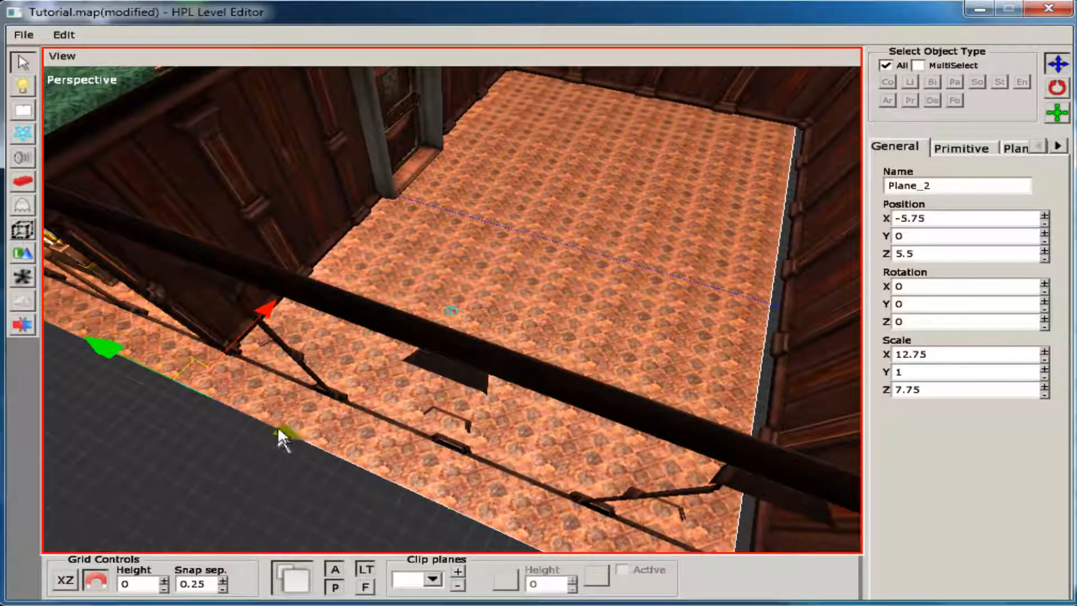
{"action": "mouse_move", "coordinate": [281, 431]}
{"action": "left_mouse_down"}
{"action": "mouse_move", "coordinate": [296, 440]}
{"action": "mouse_move", "coordinate": [284, 432]}
{"action": "mouse_move", "coordinate": [299, 430]}
{"action": "left_mouse_up"}
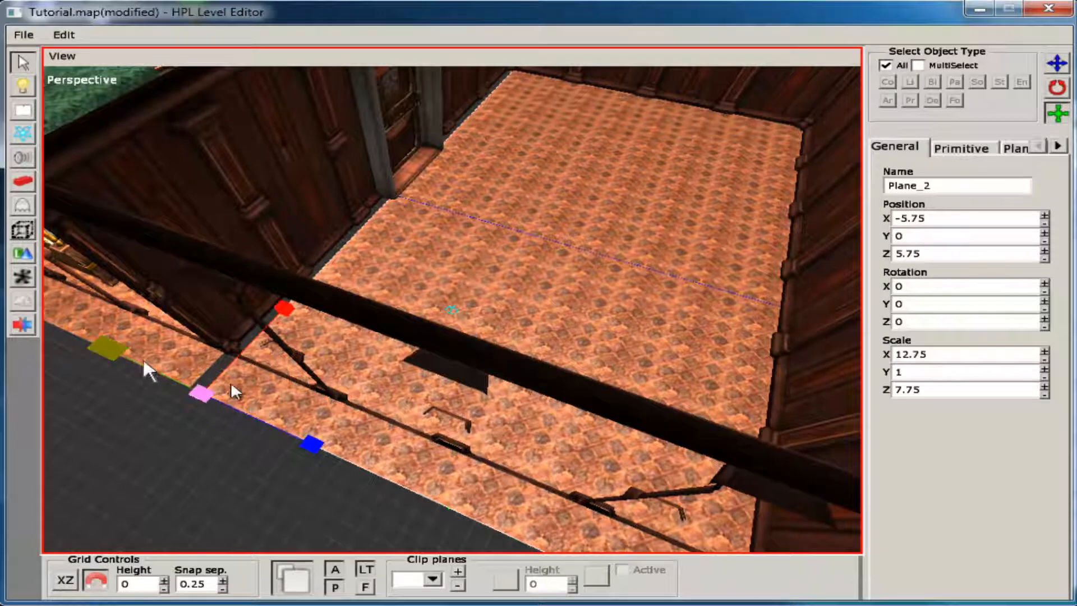
{"action": "left_click_drag", "start_coordinate": [306, 436], "coordinate": [265, 437]}
{"action": "key", "text": "w"}
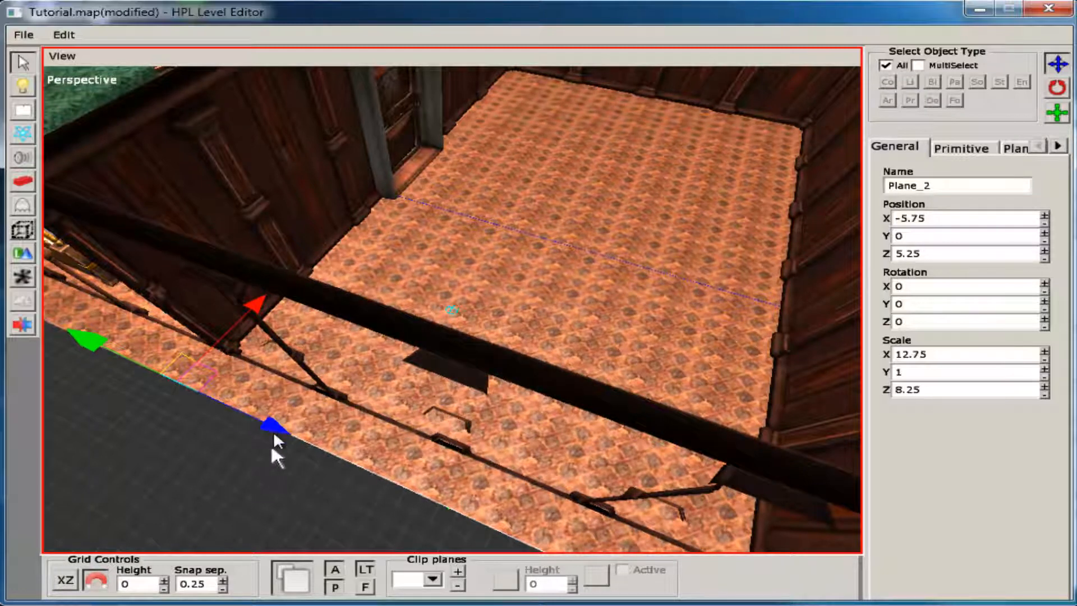
Move the new room's floor plane along Z to 5.5 and deselect it
{"action": "left_click_drag", "start_coordinate": [272, 431], "coordinate": [285, 432]}
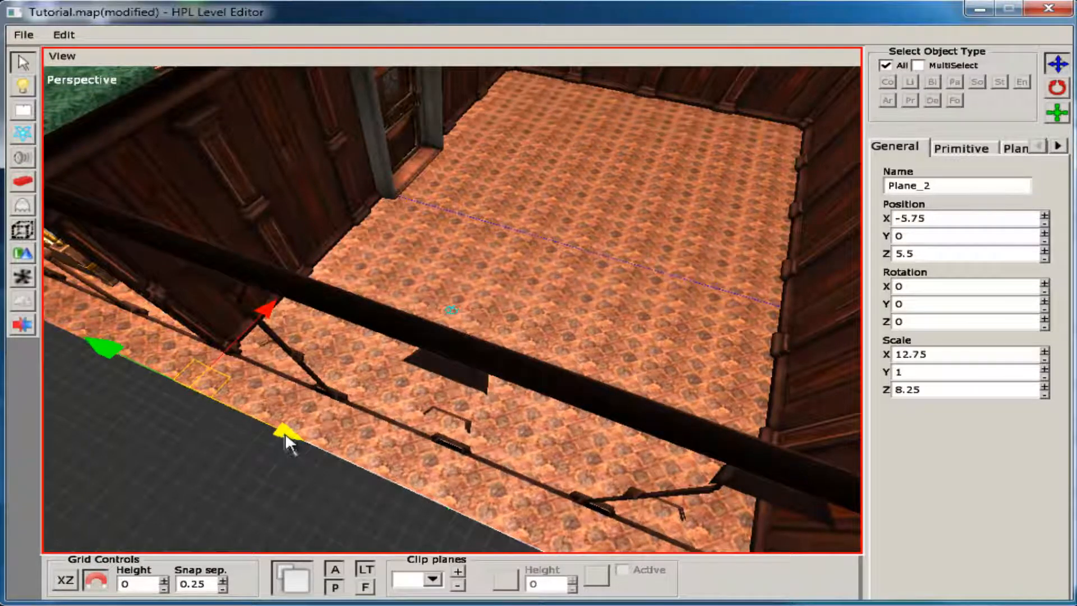
{"action": "left_click", "coordinate": [257, 466]}
{"action": "left_click_drag", "start_coordinate": [244, 468], "coordinate": [407, 358], "text": "alt"}
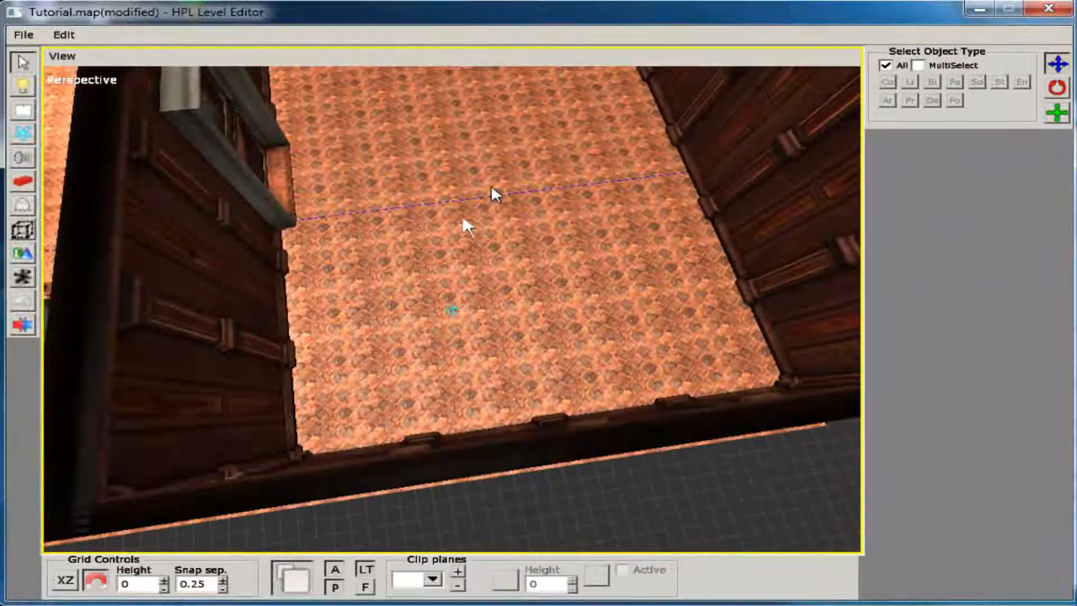
{"action": "left_click_drag", "start_coordinate": [493, 123], "coordinate": [464, 464], "text": "alt"}
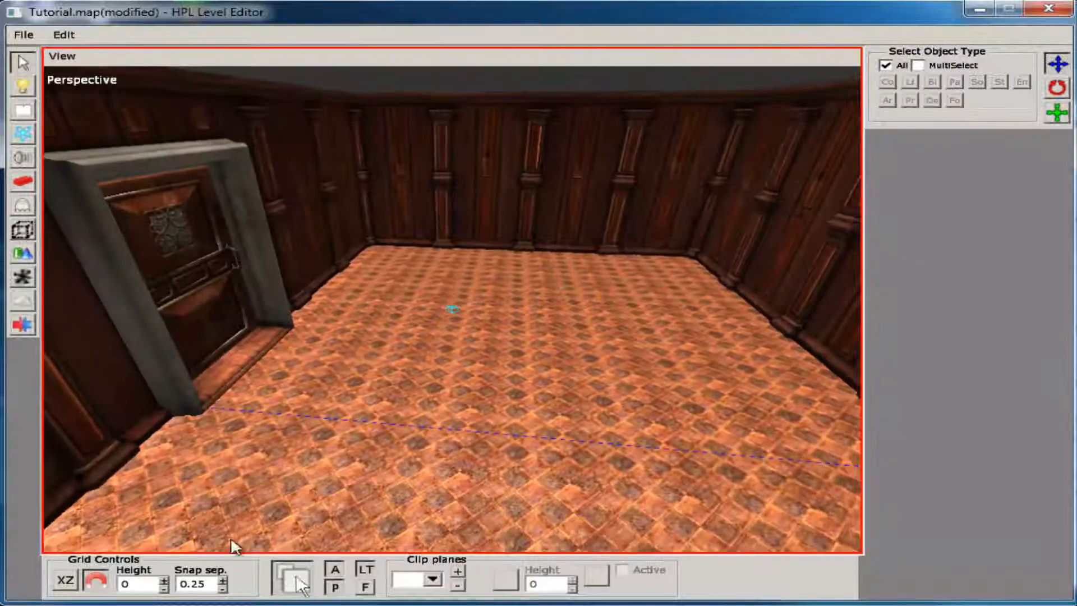
Place a servant_grunt from the enemy entities on the new room's floor at X 1, Z 9.75
{"action": "left_click", "coordinate": [27, 208]}
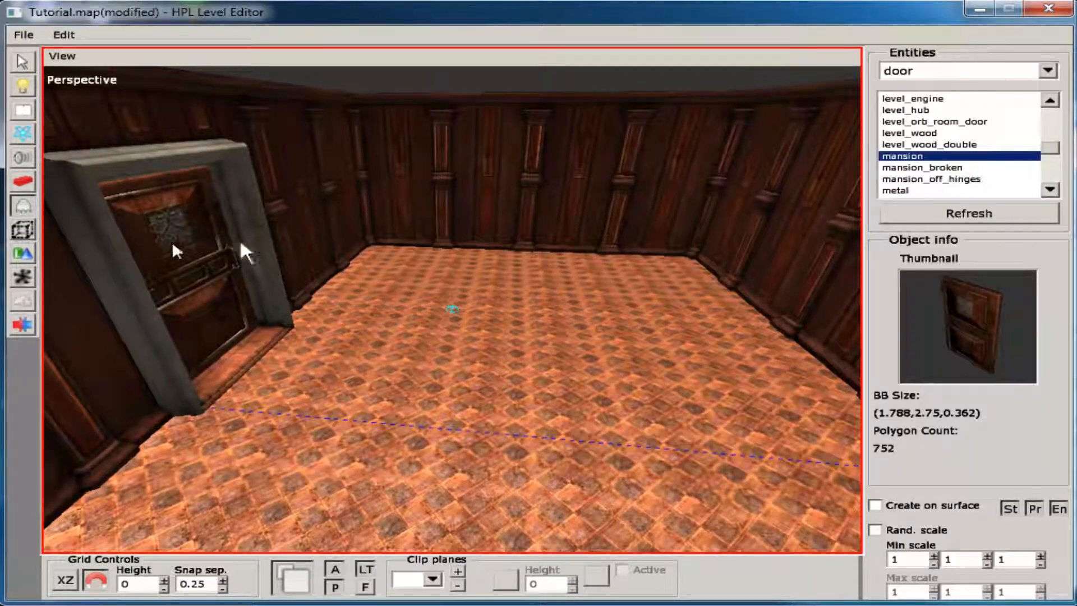
{"action": "left_click", "coordinate": [1048, 71]}
{"action": "left_click", "coordinate": [897, 217]}
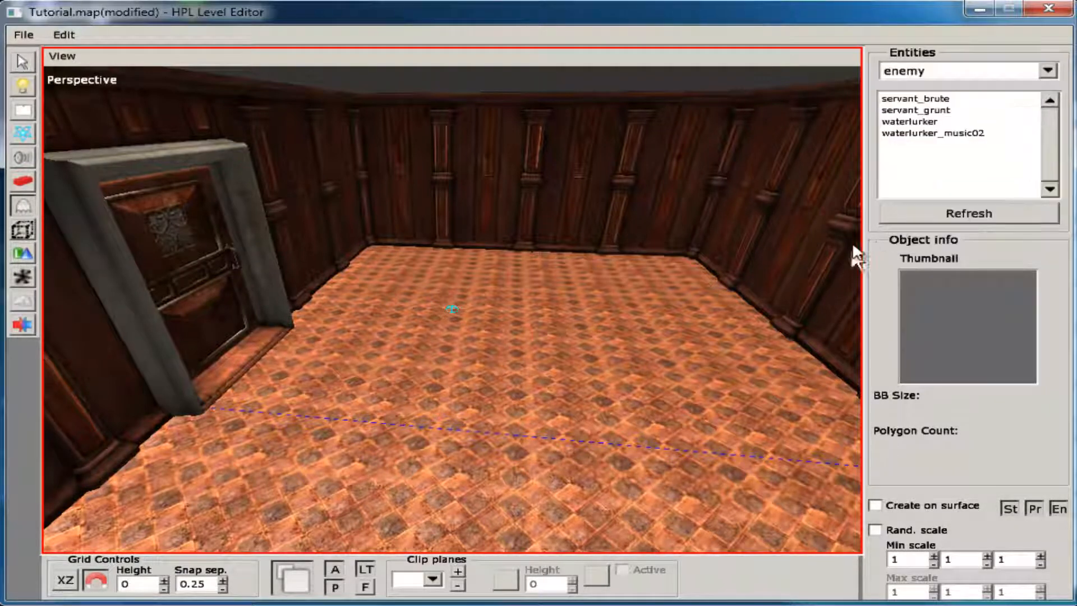
{"action": "left_click", "coordinate": [920, 110]}
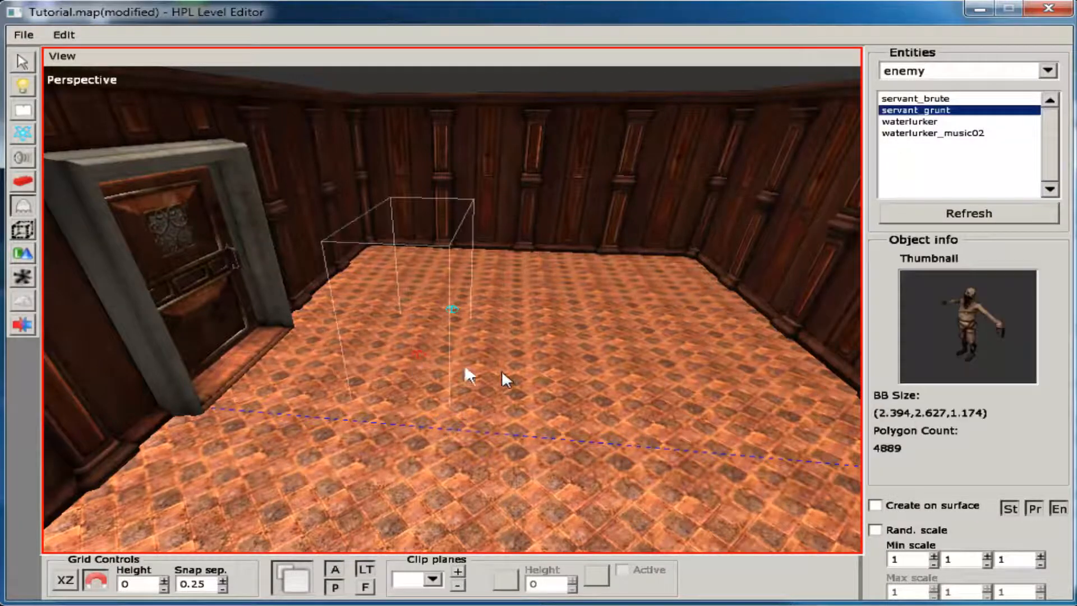
{"action": "left_click", "coordinate": [547, 380]}
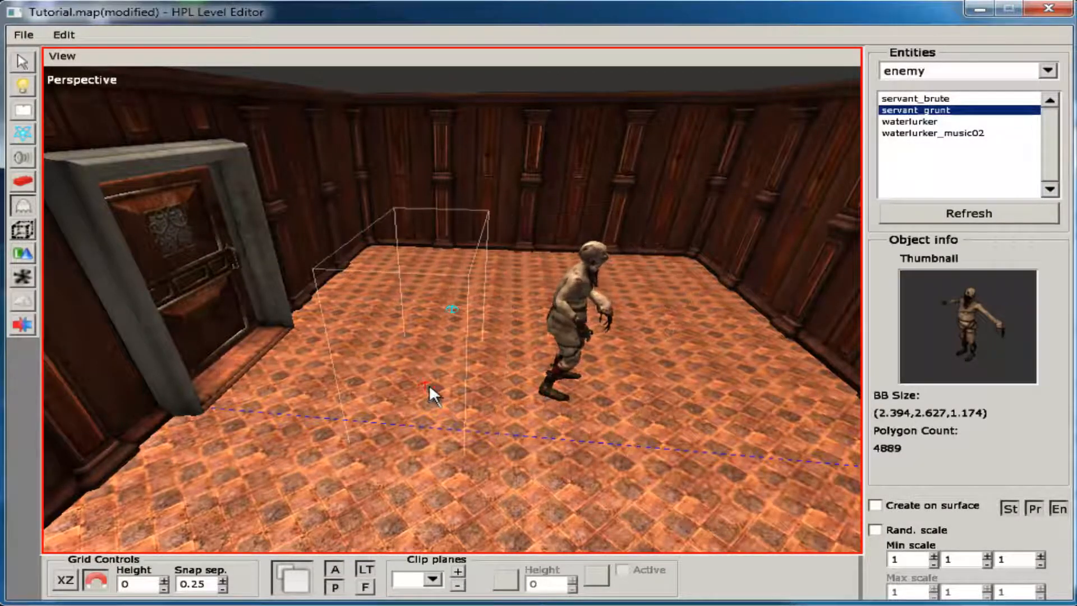
Rotate the servant_grunt 180 degrees about its vertical axis so it faces the mansion door
{"action": "left_click", "coordinate": [23, 62]}
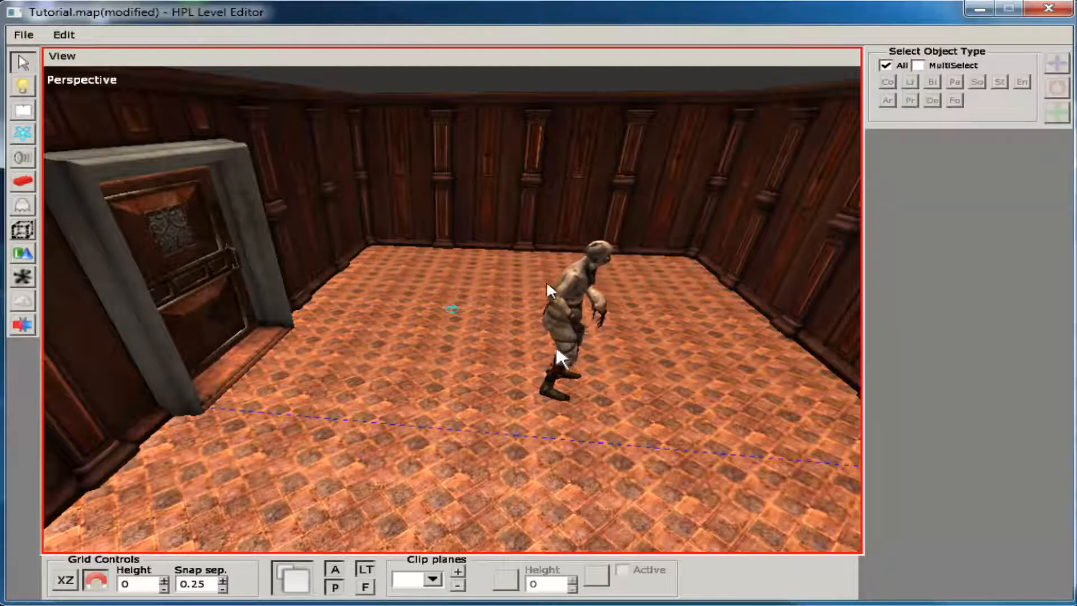
{"action": "left_click", "coordinate": [581, 291]}
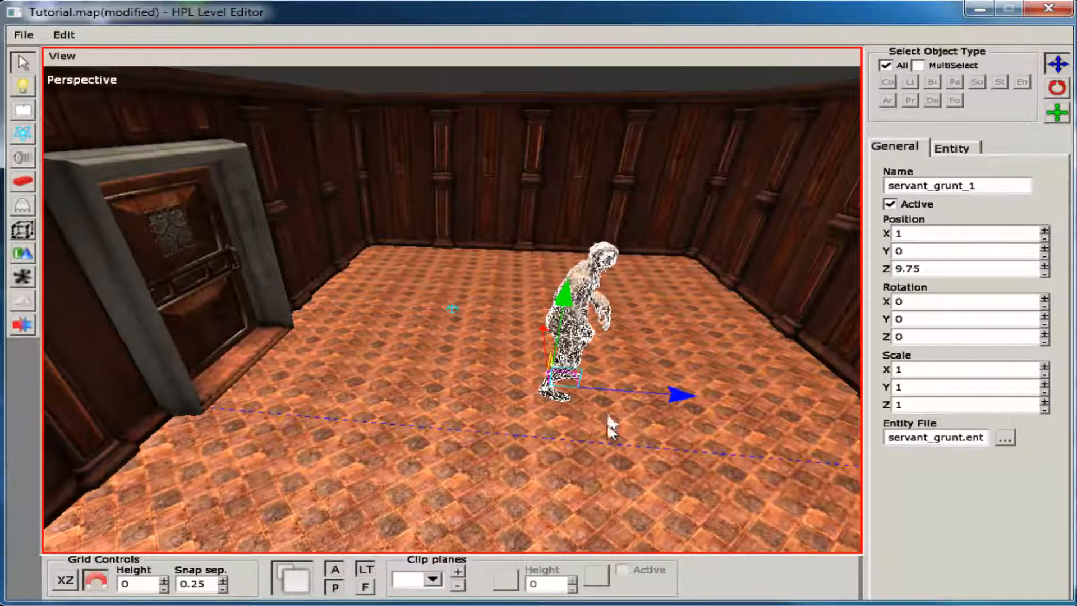
{"action": "left_click_drag", "start_coordinate": [682, 458], "coordinate": [382, 522]}
{"action": "left_click", "coordinate": [360, 528]}
{"action": "middle_click_drag", "start_coordinate": [344, 503], "coordinate": [522, 484]}
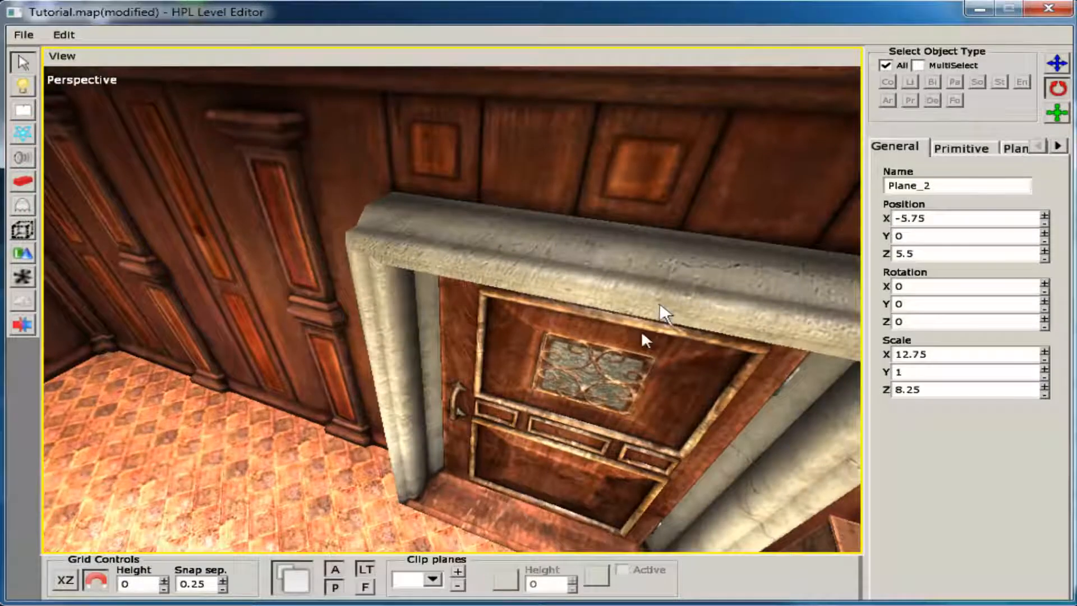
{"action": "middle_click_drag", "start_coordinate": [642, 334], "coordinate": [619, 410]}
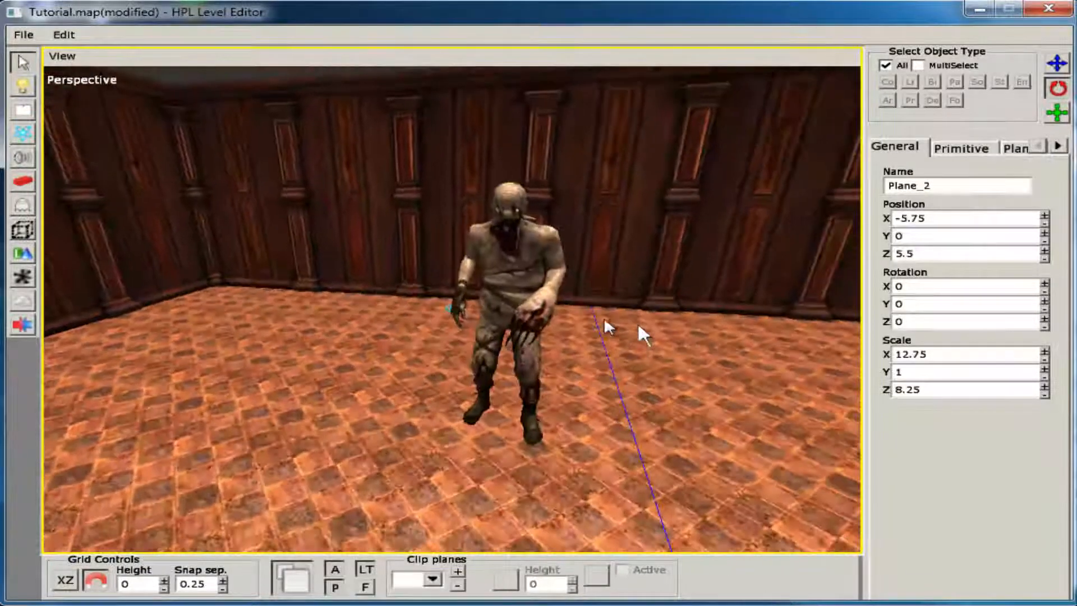
Make the servant_grunt a hallucination in its entity settings and save the map
{"action": "left_click", "coordinate": [520, 250]}
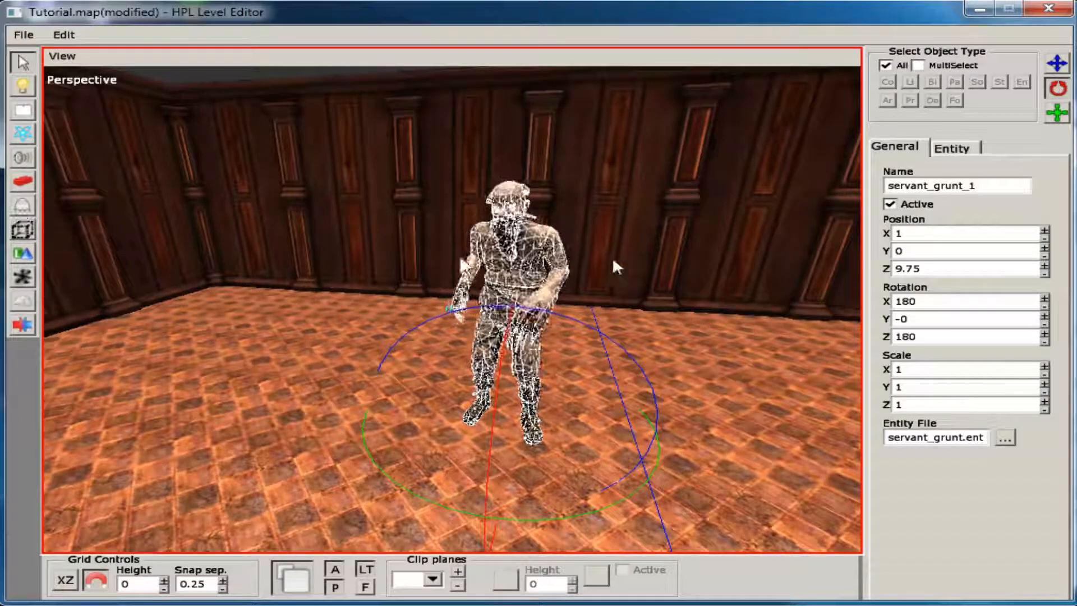
{"action": "left_click", "coordinate": [970, 148]}
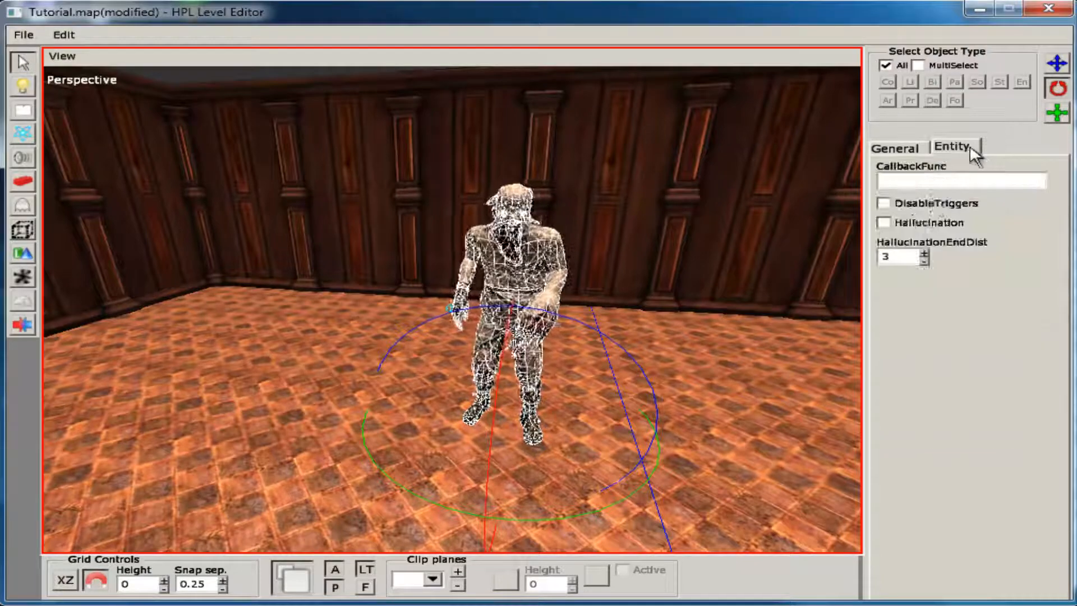
{"action": "left_click", "coordinate": [883, 223]}
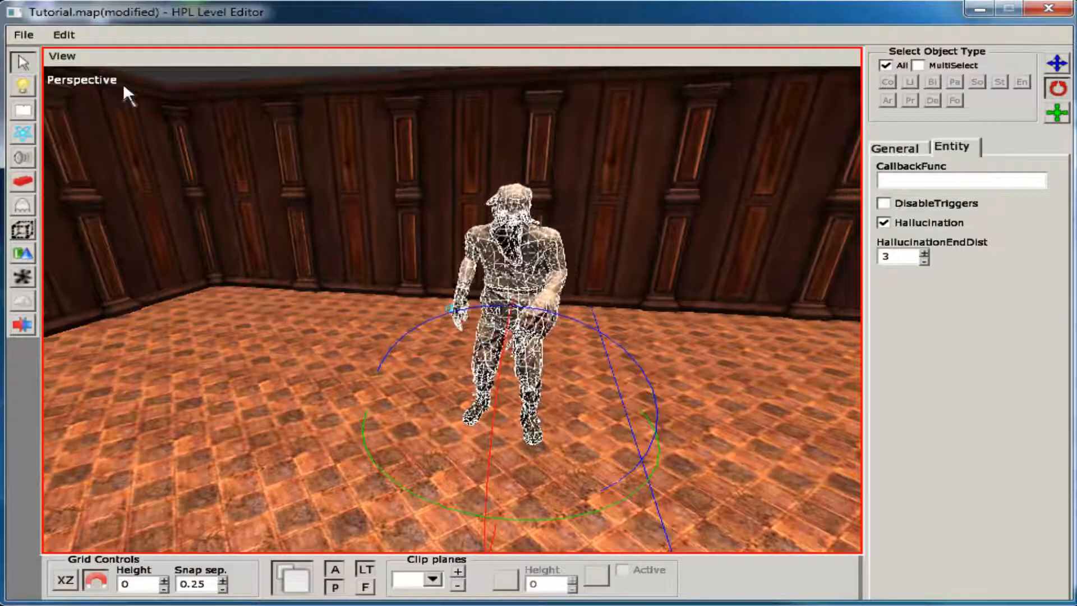
{"action": "key", "text": "ctrl+s"}
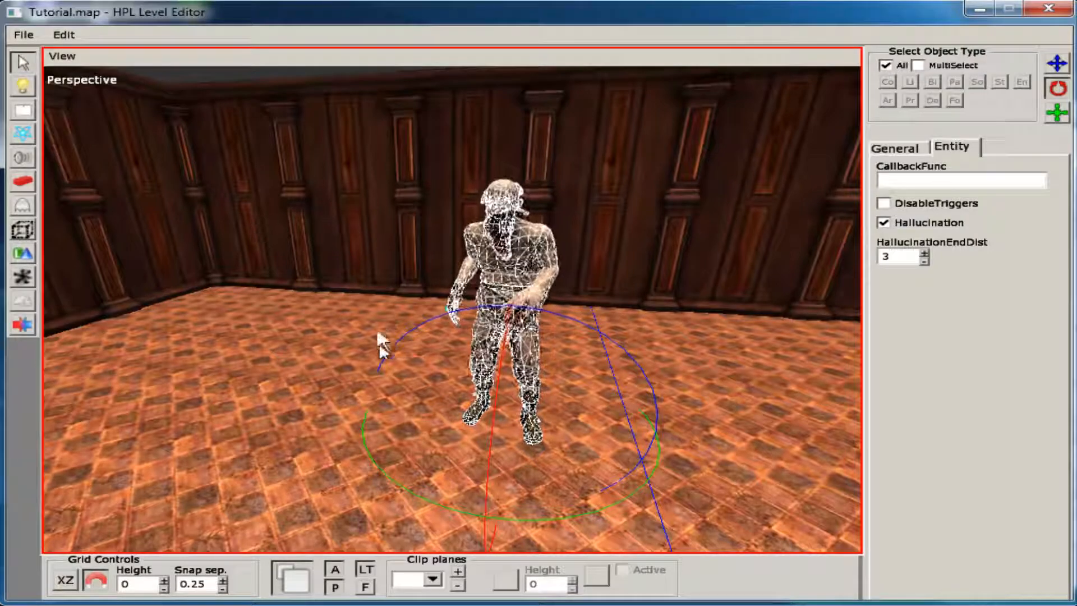
Duplicate the bedroom's ceiling plane and move the copy along Z to 6.25
{"action": "middle_click_drag", "start_coordinate": [285, 387], "coordinate": [344, 435]}
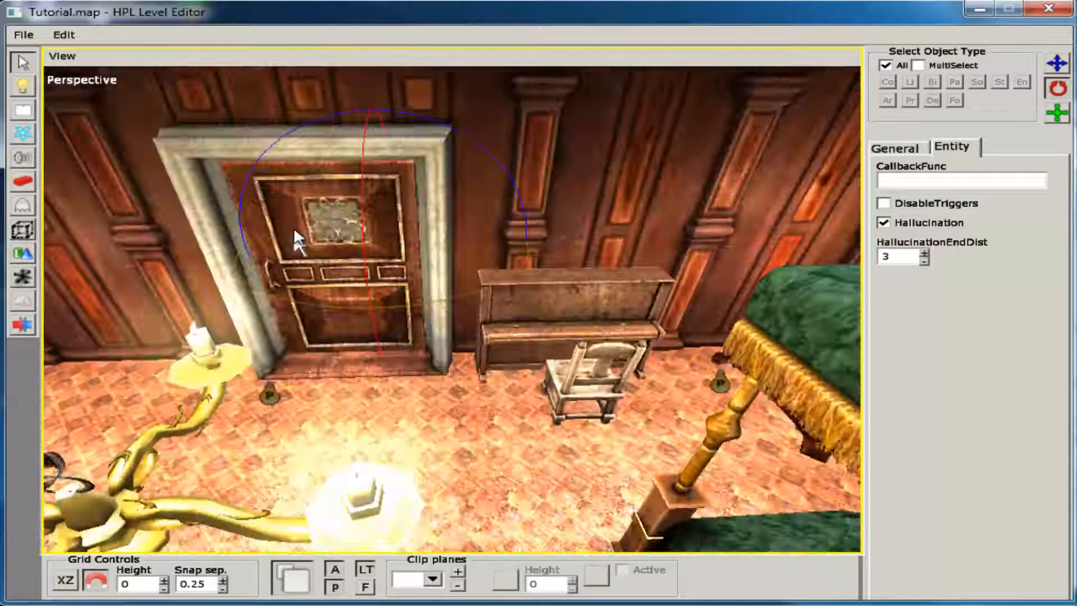
{"action": "middle_click_drag", "start_coordinate": [294, 226], "coordinate": [277, 275]}
{"action": "middle_click_drag", "start_coordinate": [275, 336], "coordinate": [387, 168]}
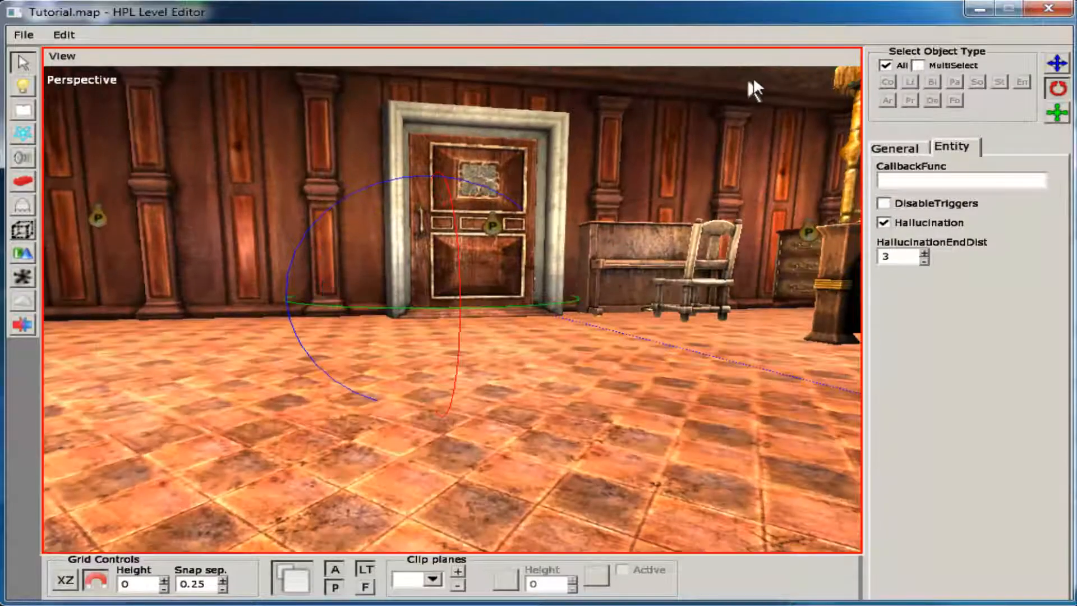
{"action": "left_click", "coordinate": [782, 75]}
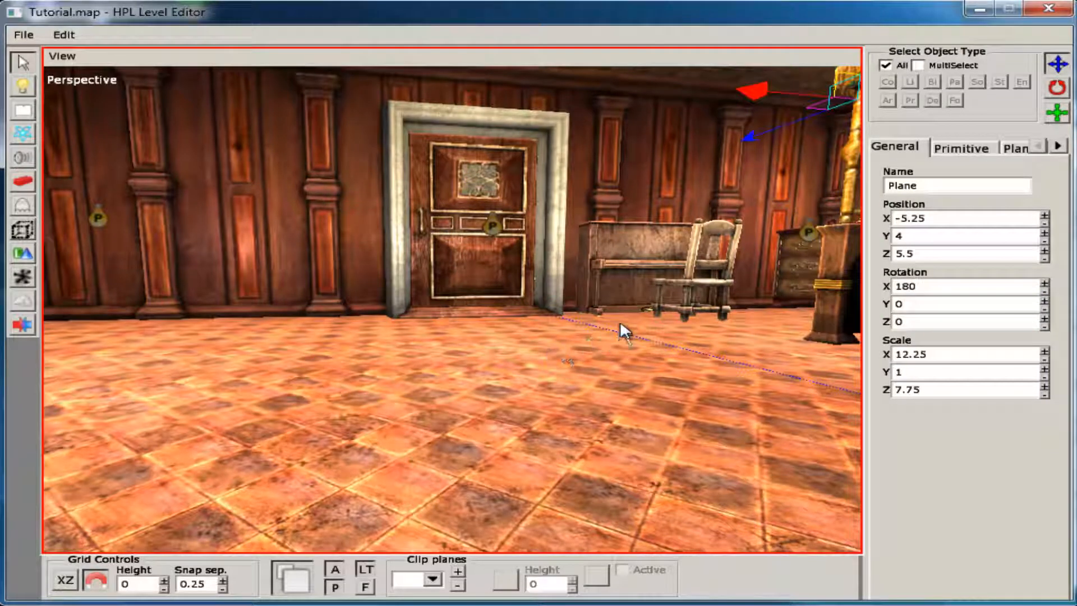
{"action": "key", "text": "ctrl+d"}
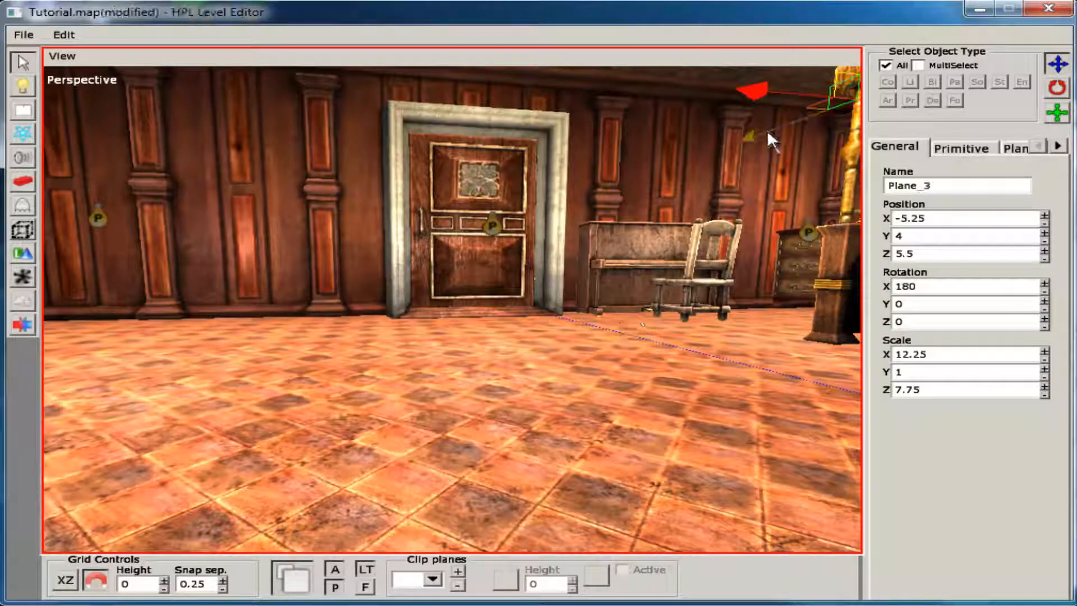
{"action": "left_click_drag", "start_coordinate": [766, 130], "coordinate": [302, 398]}
Move the duplicated ceiling plane along Z to 13.5 so it lies over the new room
{"action": "left_click_drag", "start_coordinate": [425, 421], "coordinate": [892, 552], "text": "alt"}
{"action": "left_click_drag", "start_coordinate": [473, 355], "coordinate": [507, 422], "text": "alt"}
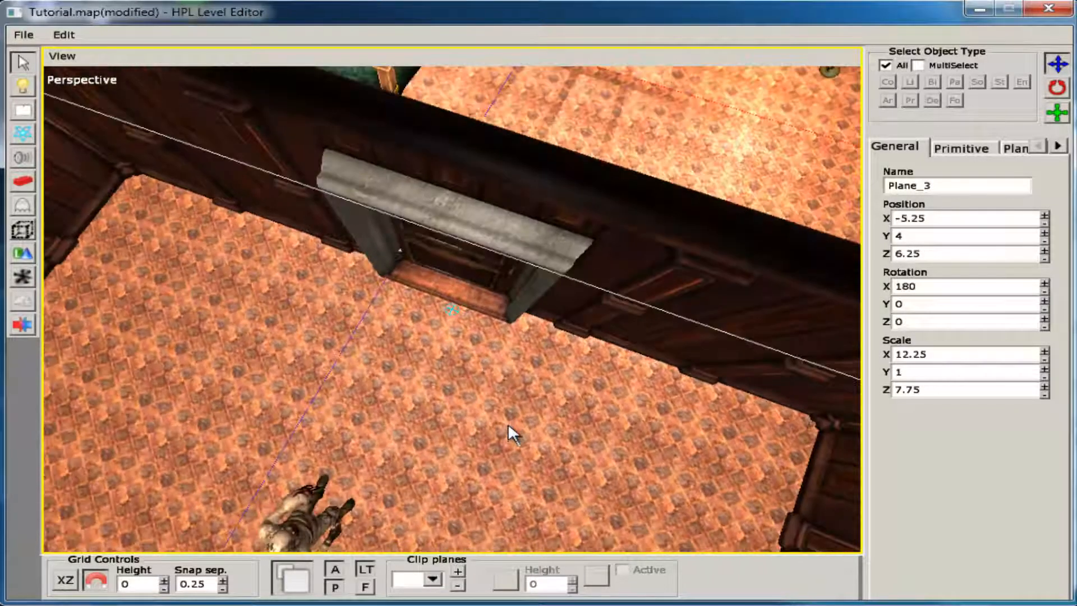
{"action": "scroll", "coordinate": [513, 406], "scroll_direction": "down", "scroll_amount": 4}
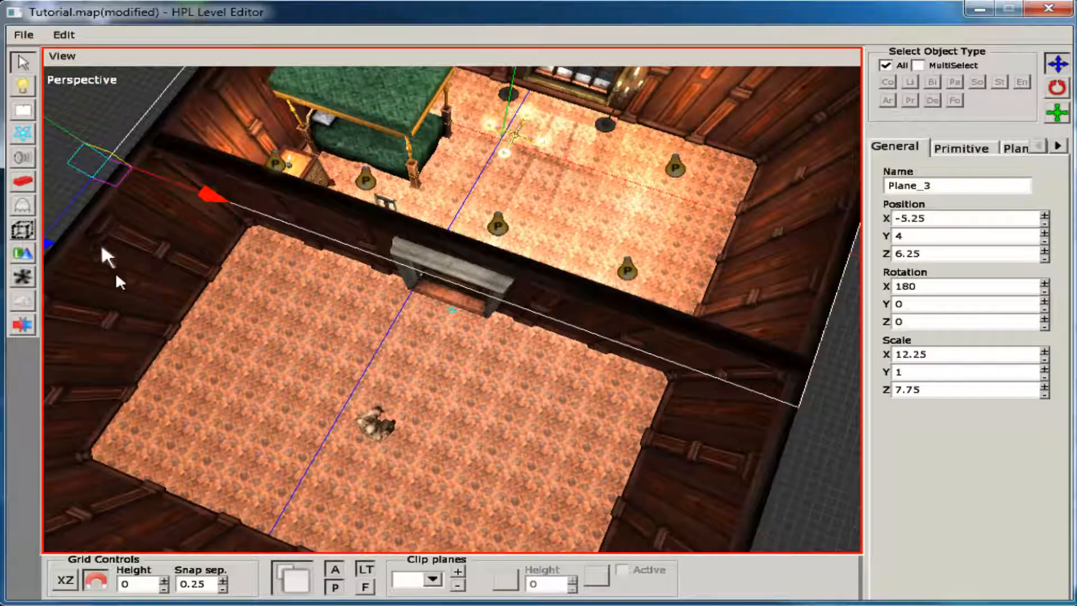
{"action": "left_click_drag", "start_coordinate": [255, 354], "coordinate": [535, 288], "text": "alt"}
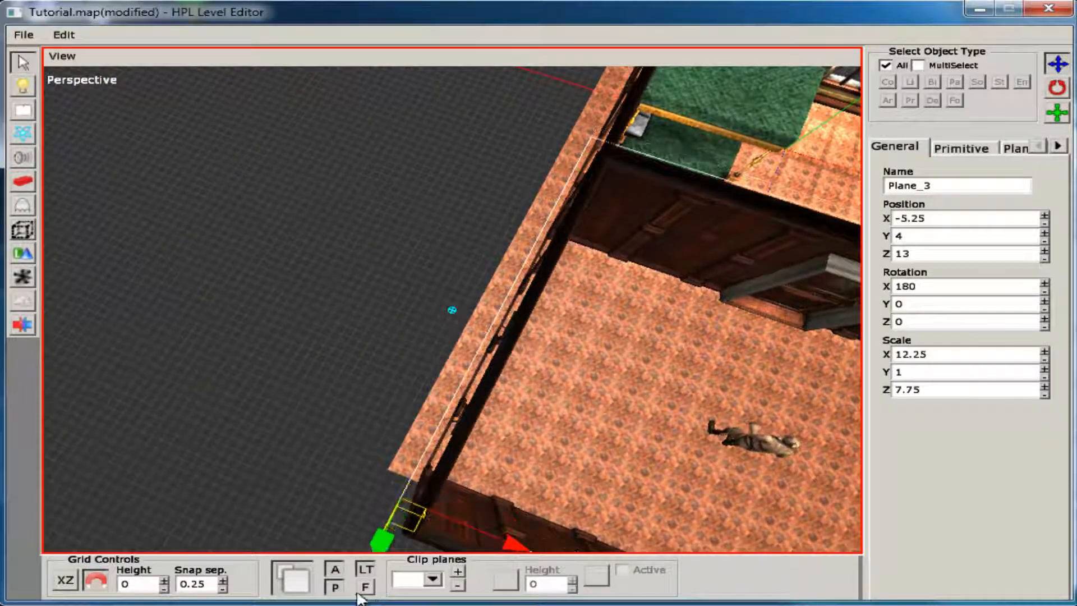
{"action": "left_click_drag", "start_coordinate": [558, 416], "coordinate": [347, 328], "text": "alt"}
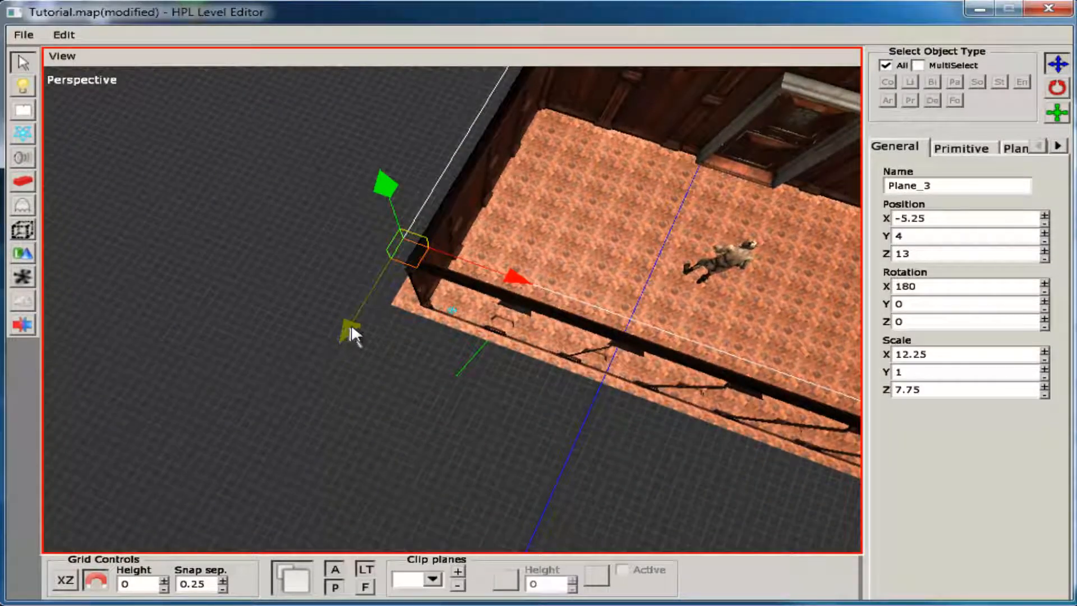
{"action": "left_click", "coordinate": [631, 274]}
{"action": "left_click_drag", "start_coordinate": [678, 254], "coordinate": [531, 143], "text": "alt"}
{"action": "left_click_drag", "start_coordinate": [619, 324], "coordinate": [332, 365], "text": "alt"}
Scale the new room's ceiling plane to 8 along Z and adjust its Z position to cover the room between the door wall and end wall
{"action": "left_click", "coordinate": [526, 103]}
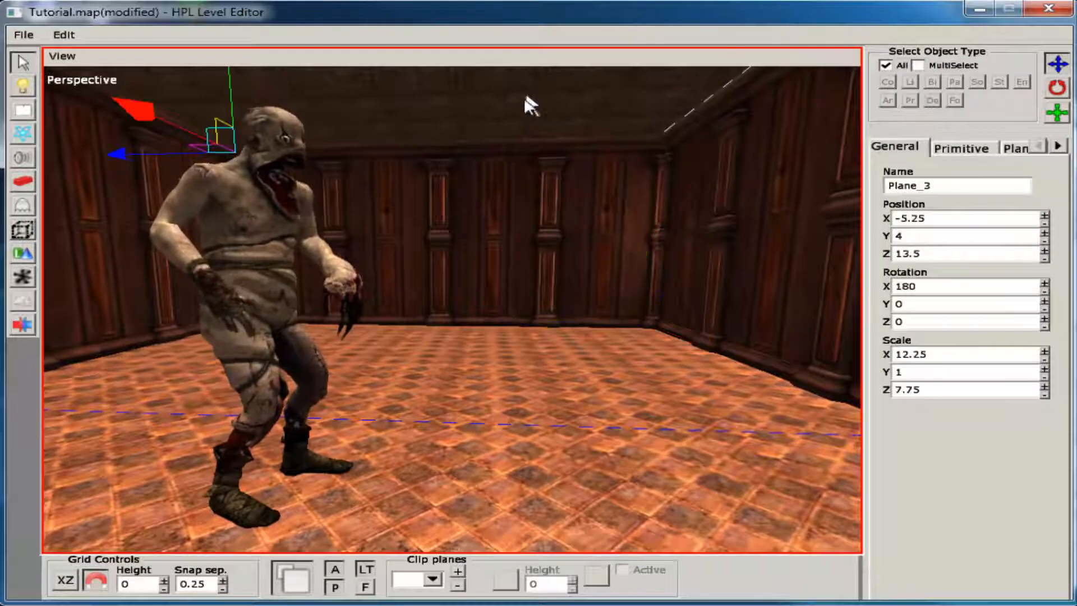
{"action": "left_click_drag", "start_coordinate": [122, 148], "coordinate": [135, 146]}
{"action": "left_click", "coordinate": [419, 388]}
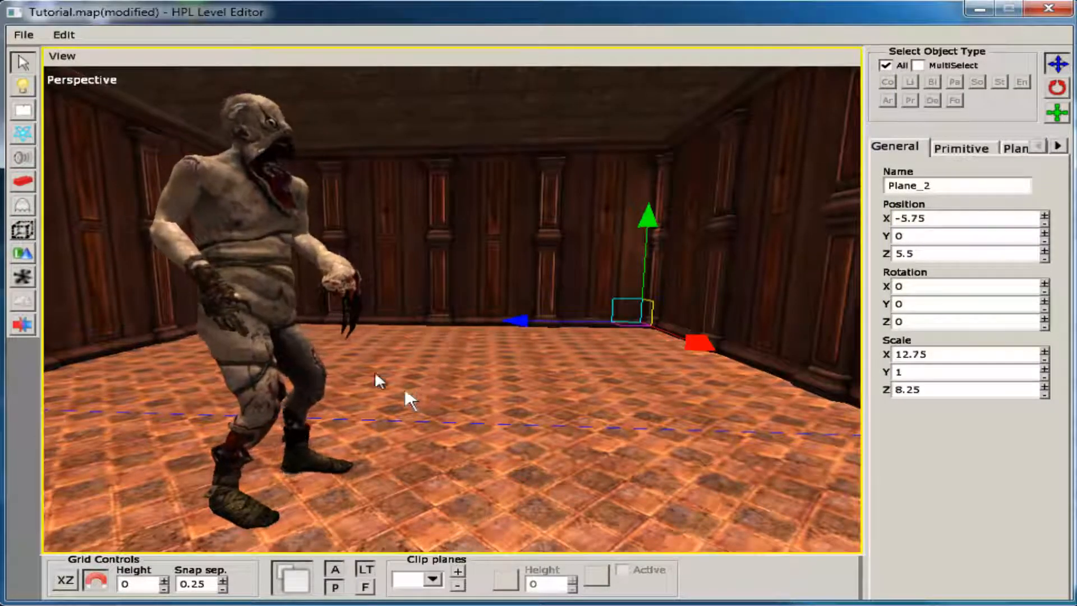
{"action": "left_click", "coordinate": [396, 106]}
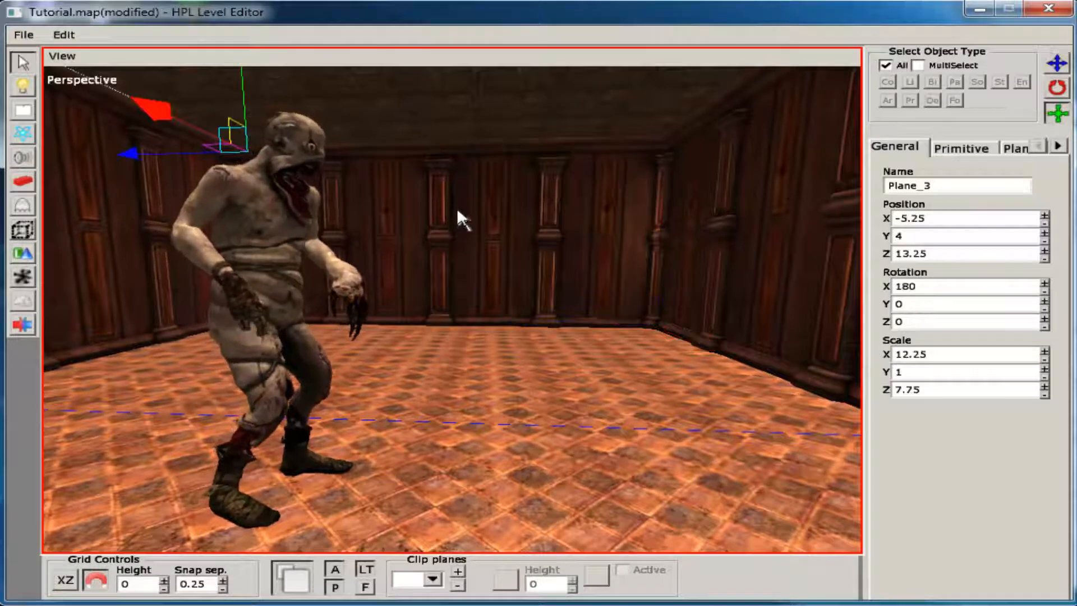
{"action": "key", "text": "s"}
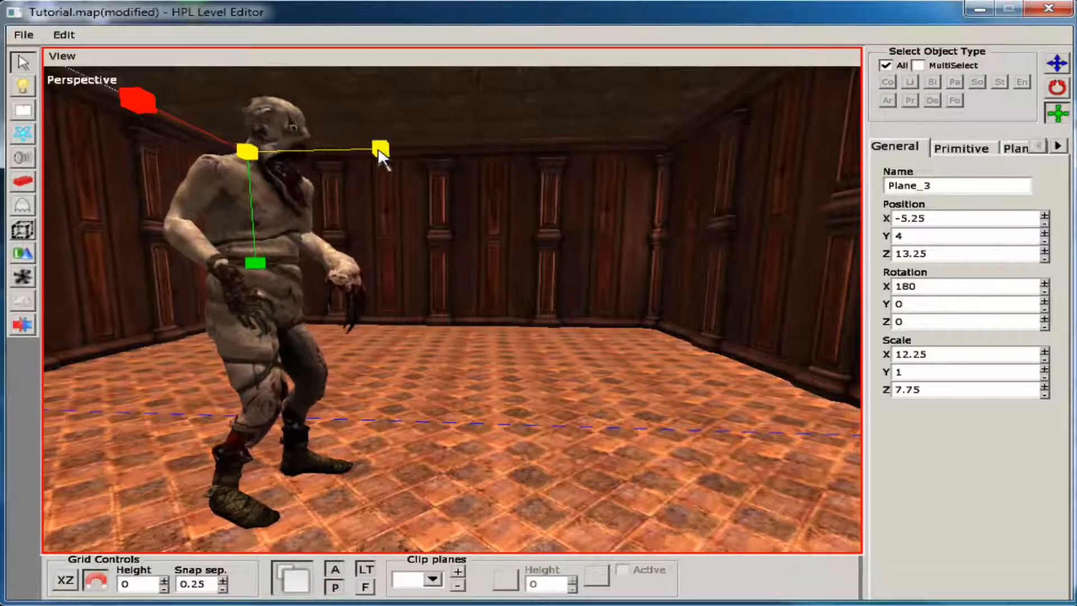
{"action": "left_click_drag", "start_coordinate": [380, 152], "coordinate": [387, 150]}
{"action": "key", "text": "t"}
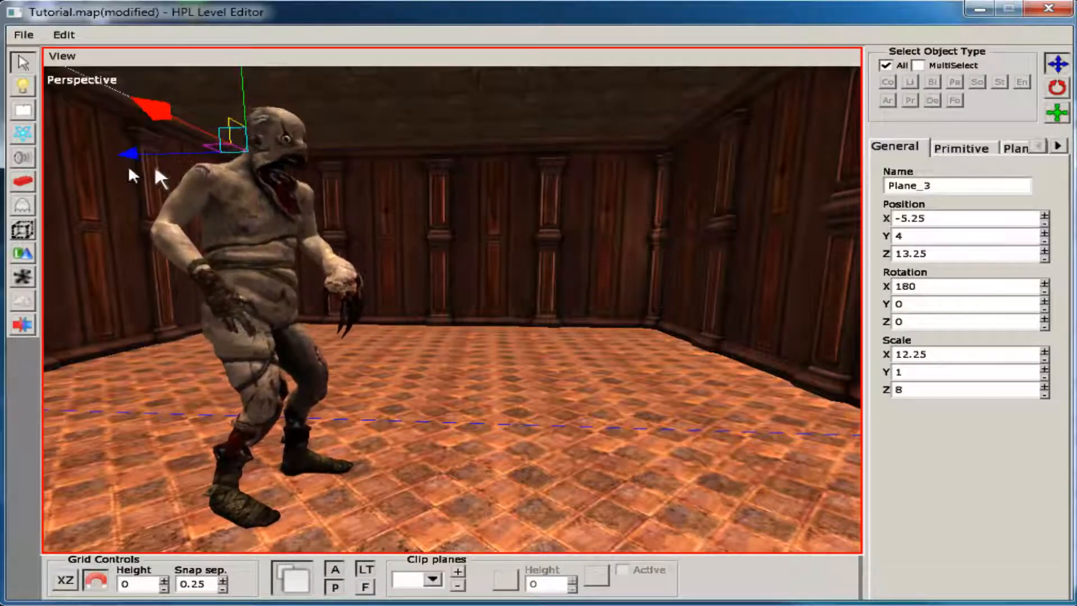
{"action": "mouse_move", "coordinate": [127, 153]}
{"action": "left_mouse_down"}
{"action": "mouse_move", "coordinate": [102, 162]}
{"action": "mouse_move", "coordinate": [113, 159]}
{"action": "left_mouse_up"}
{"action": "left_click", "coordinate": [520, 414]}
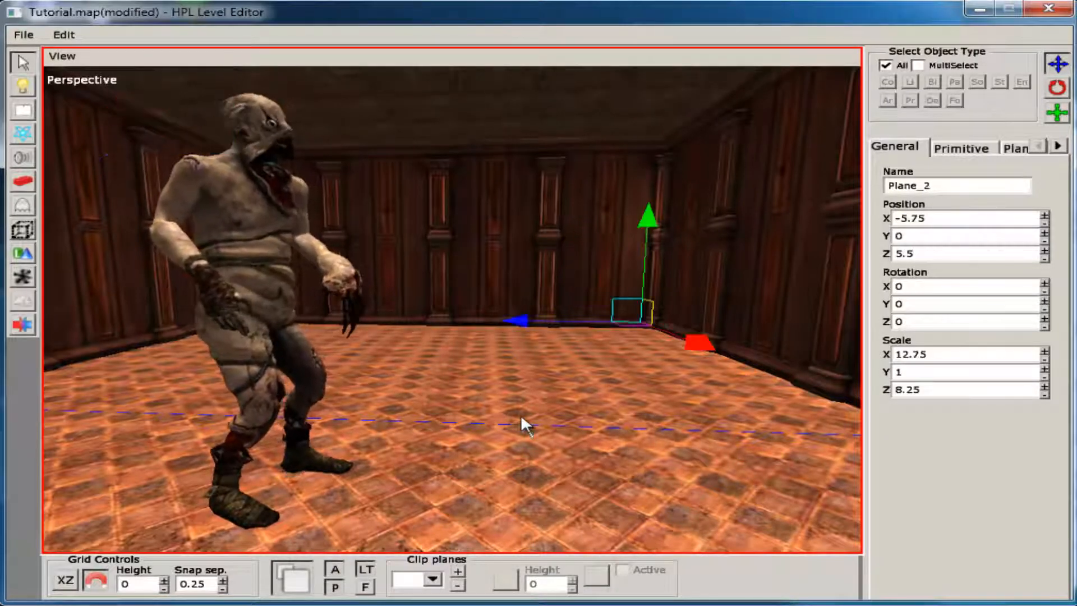
Turn off the global ambient light and global point light to preview the new room in its own lighting
{"action": "left_click_drag", "start_coordinate": [506, 371], "coordinate": [500, 332], "text": "alt"}
{"action": "mouse_move", "coordinate": [471, 438]}
{"action": "left_mouse_down", "text": "alt"}
{"action": "mouse_move", "coordinate": [459, 358]}
{"action": "mouse_move", "coordinate": [471, 355]}
{"action": "mouse_move", "coordinate": [464, 484]}
{"action": "mouse_move", "coordinate": [474, 423]}
{"action": "mouse_move", "coordinate": [457, 449]}
{"action": "left_mouse_up", "text": "alt"}
{"action": "left_click", "coordinate": [335, 571]}
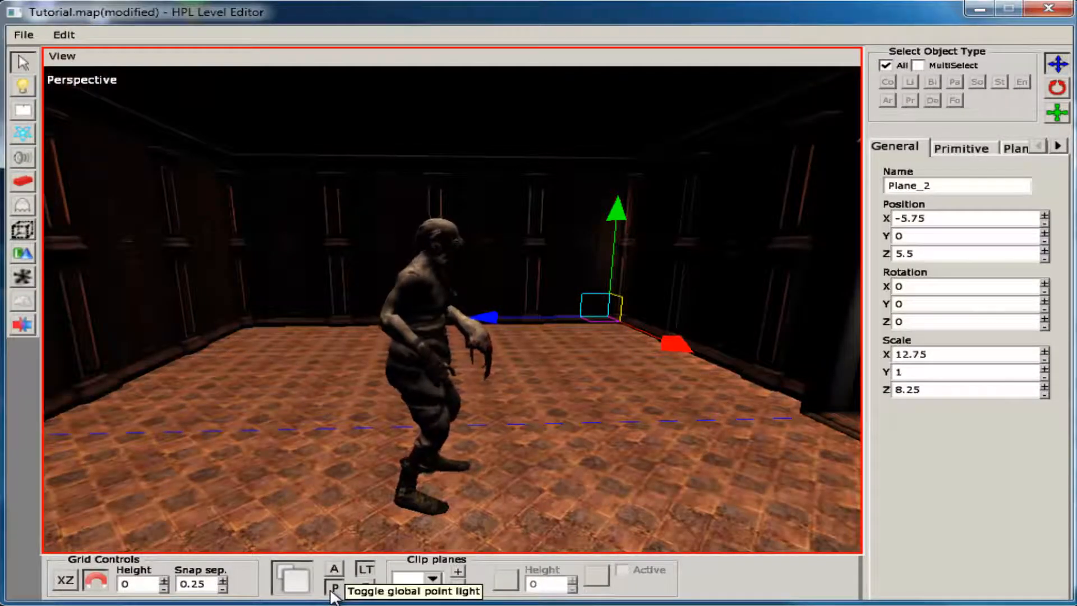
{"action": "left_click", "coordinate": [332, 590]}
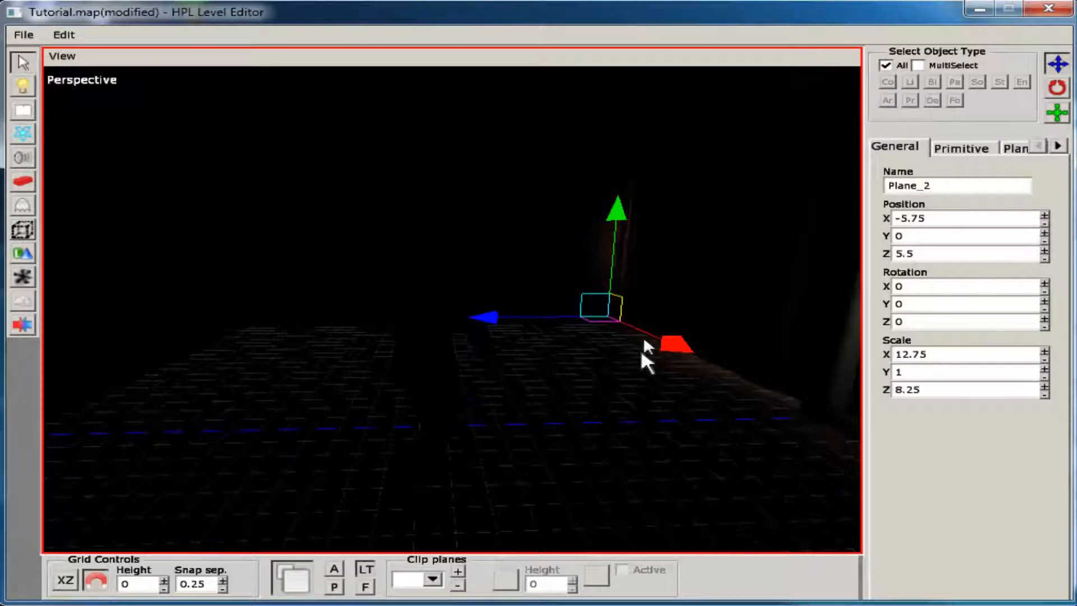
{"action": "left_click_drag", "start_coordinate": [570, 385], "coordinate": [687, 403], "text": "alt"}
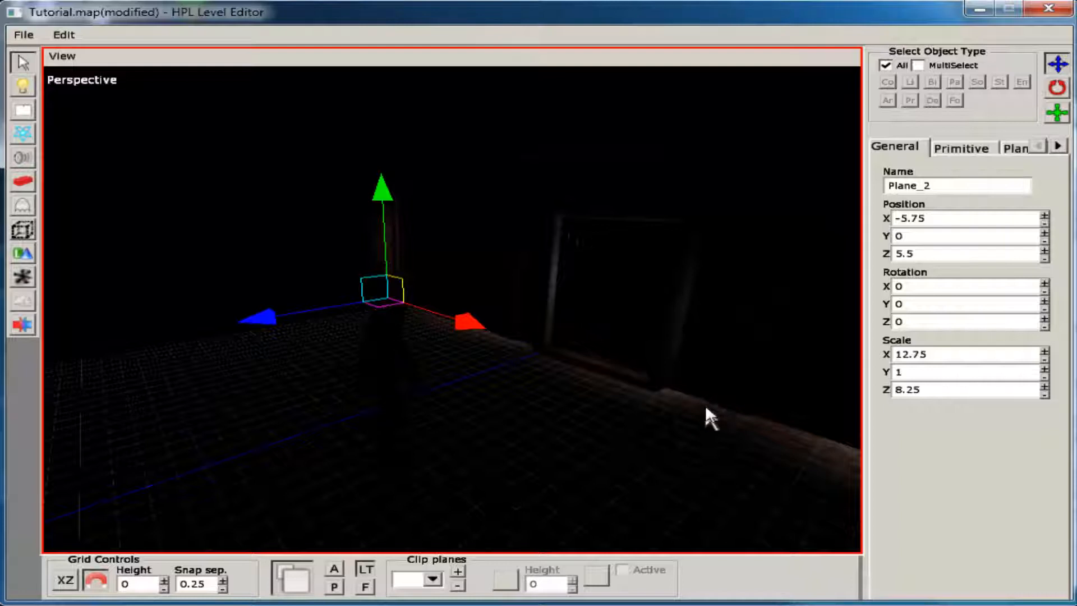
{"action": "left_click_drag", "start_coordinate": [705, 407], "coordinate": [722, 384], "text": "alt"}
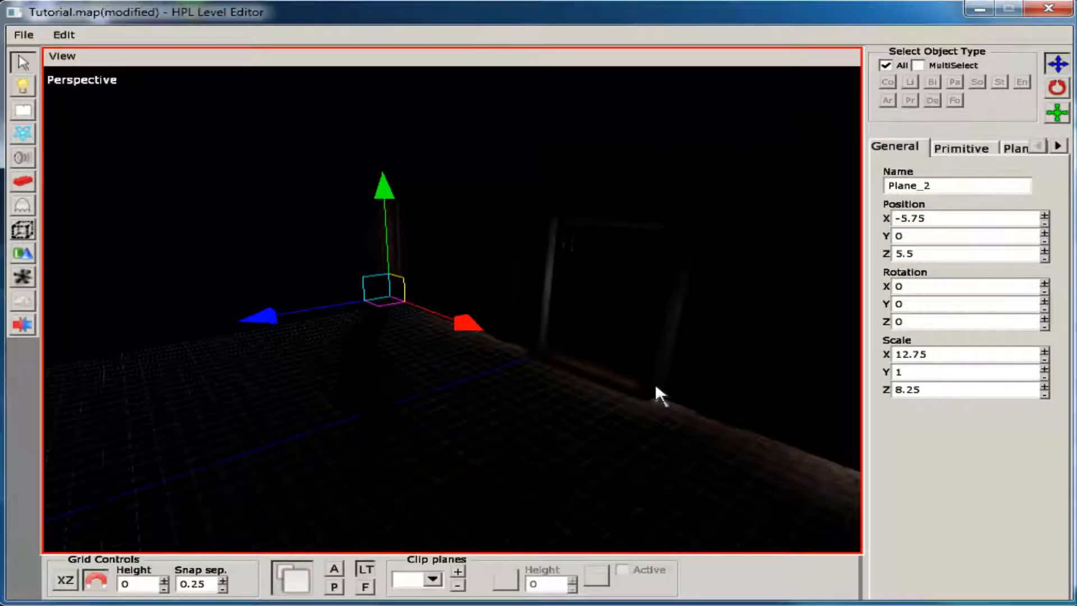